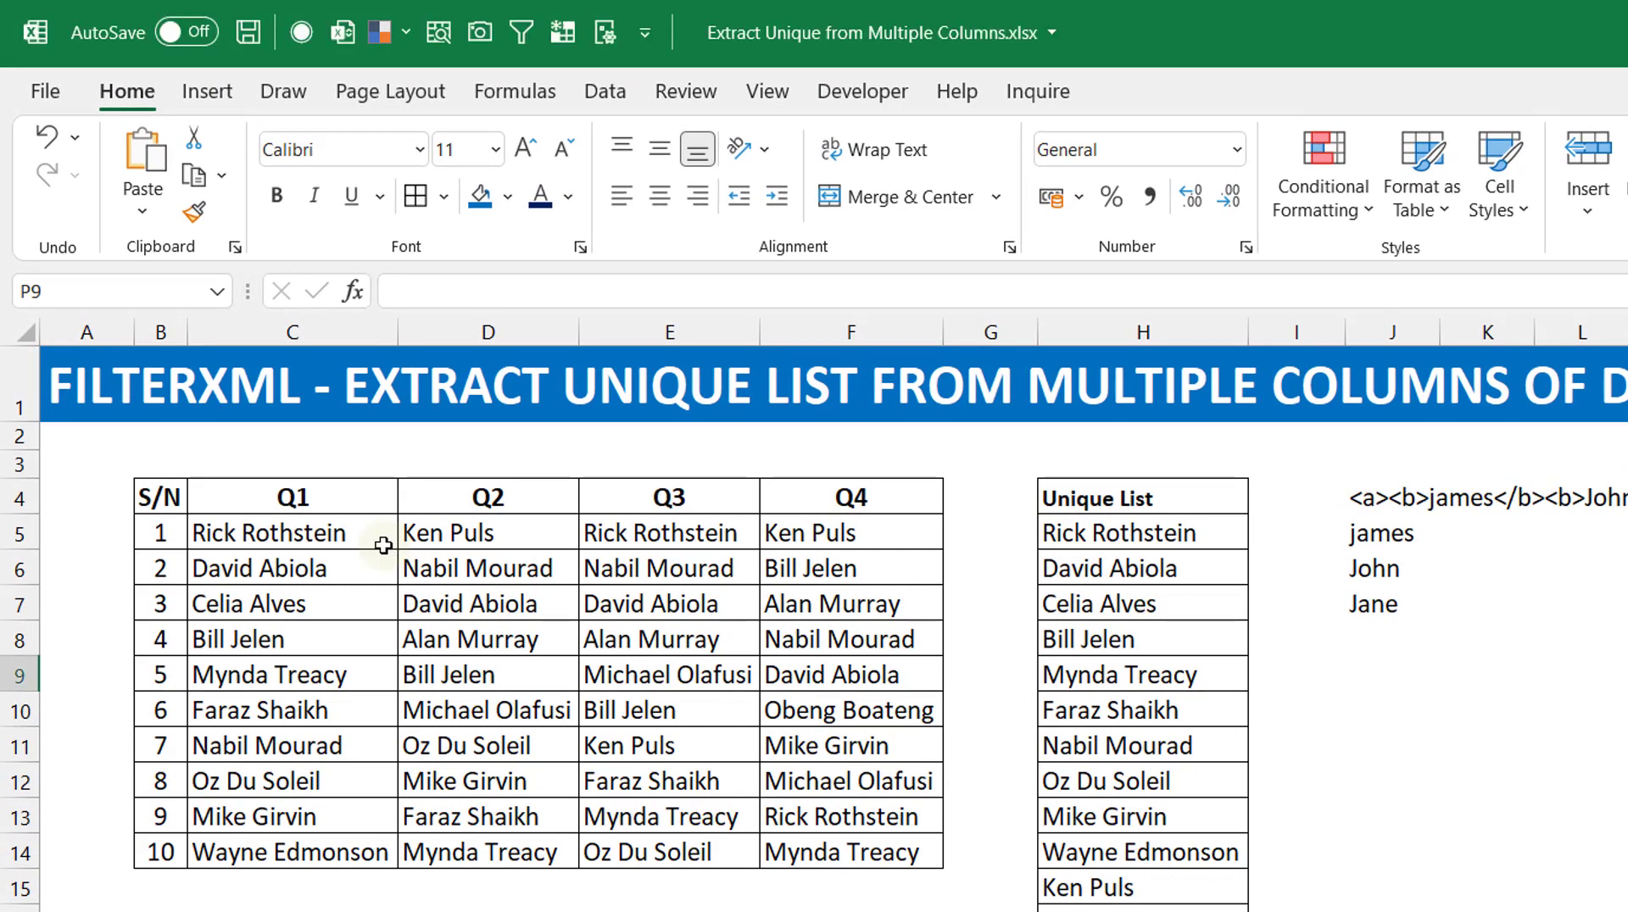
Examine the Q1–Q4 source names in C5:F14, the Unique List column and the sample XML string in J4.
click(331, 533)
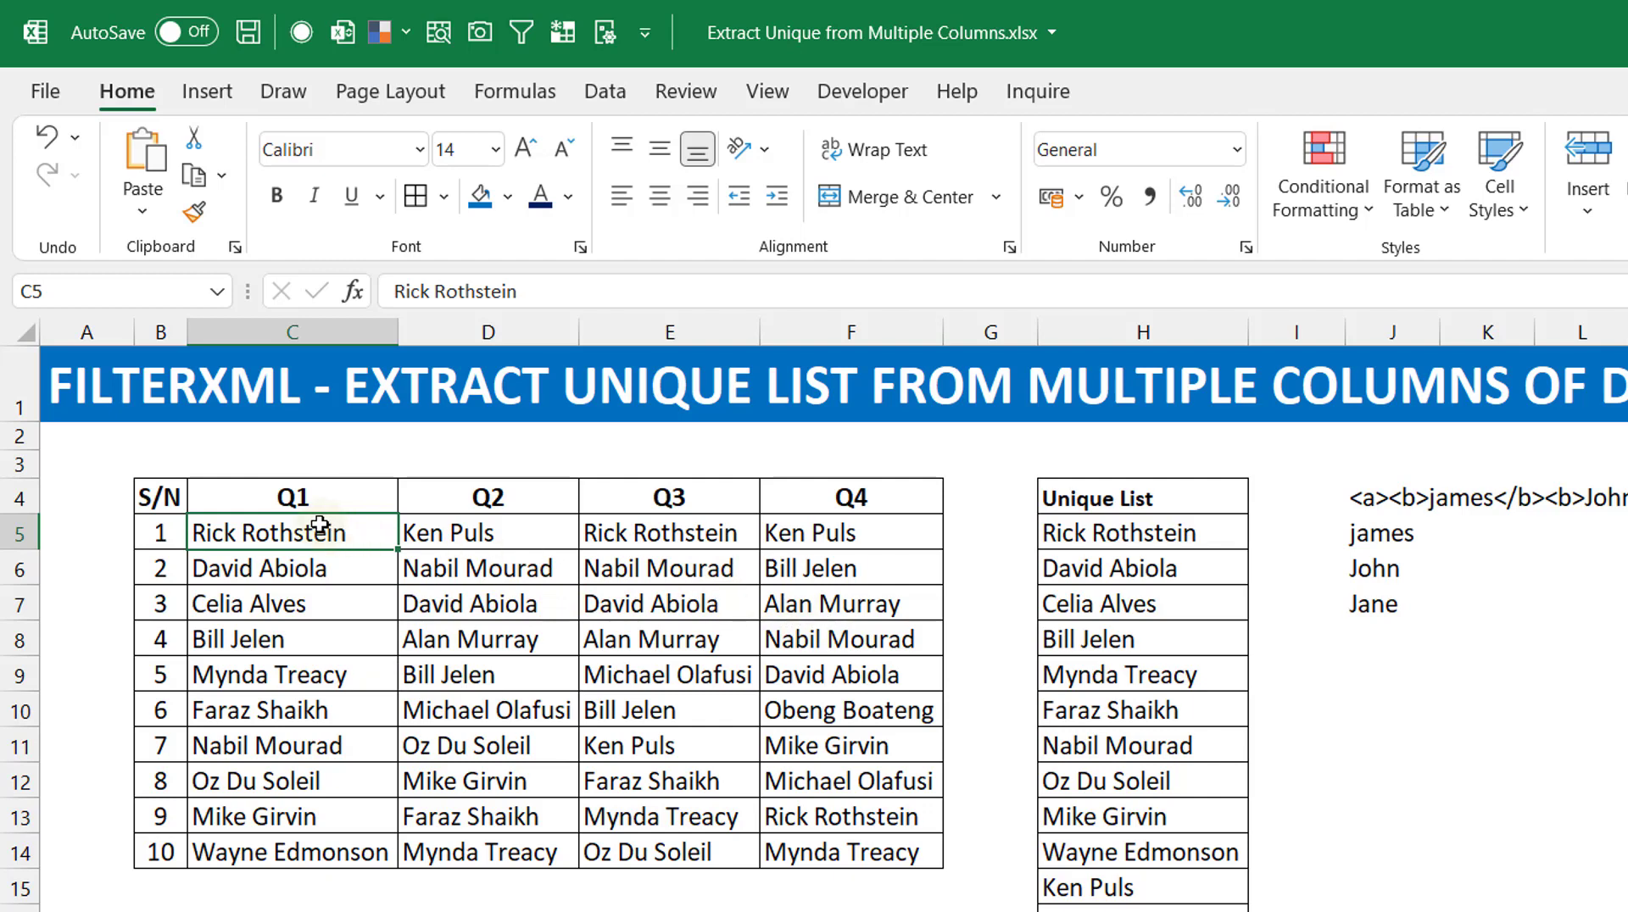
drag(317, 532, 908, 840)
drag(1181, 534, 1145, 911)
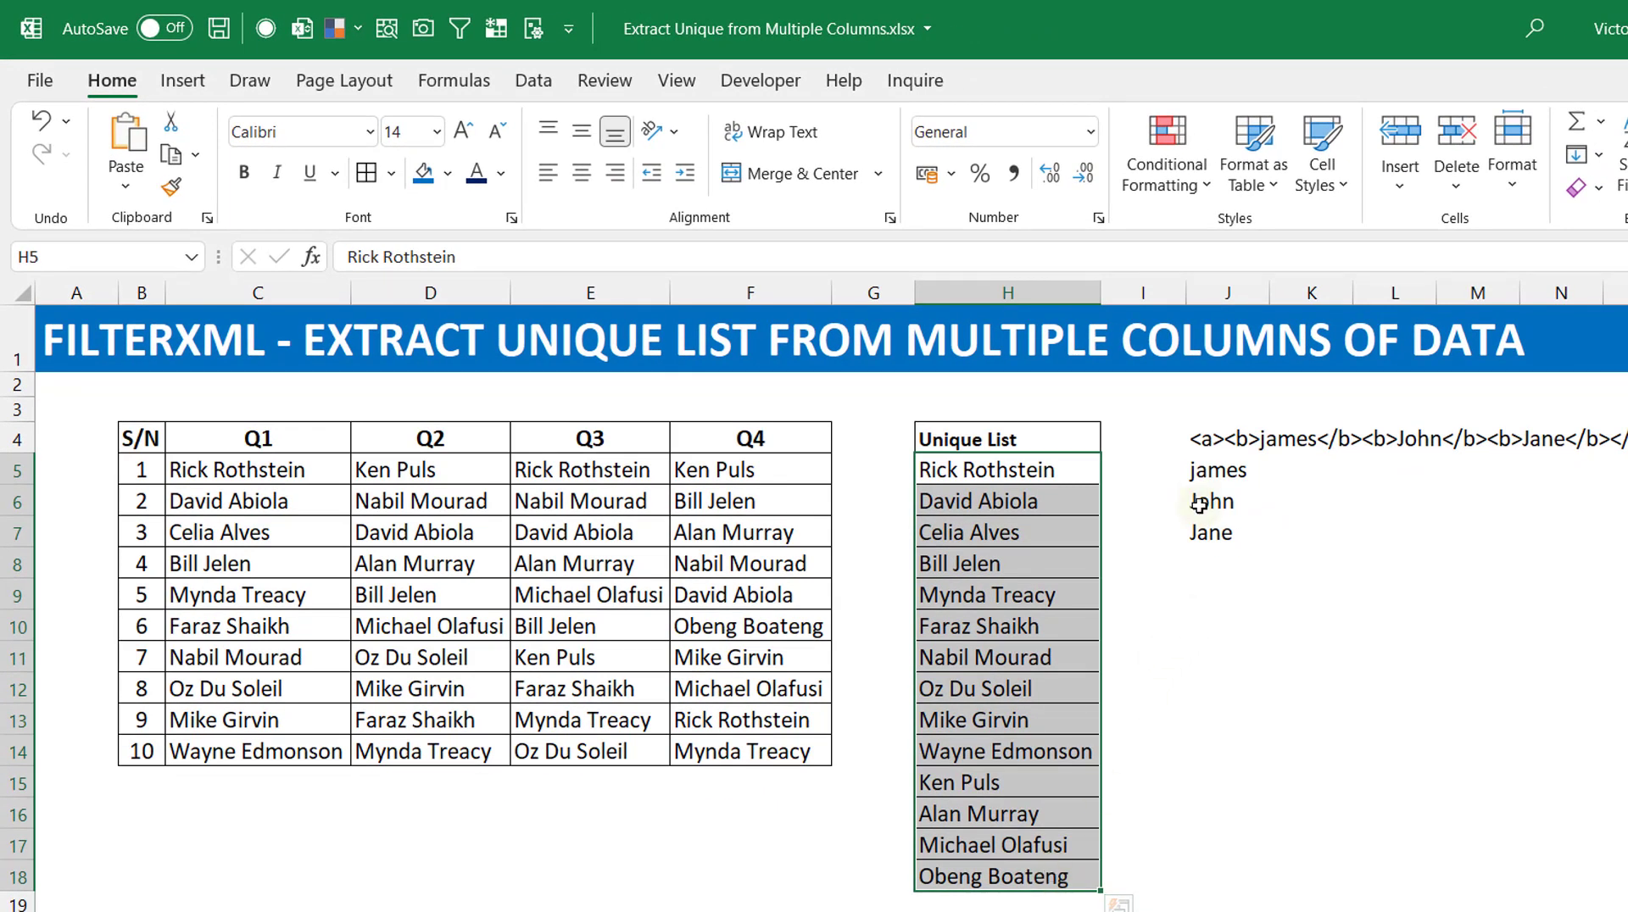
click(1202, 437)
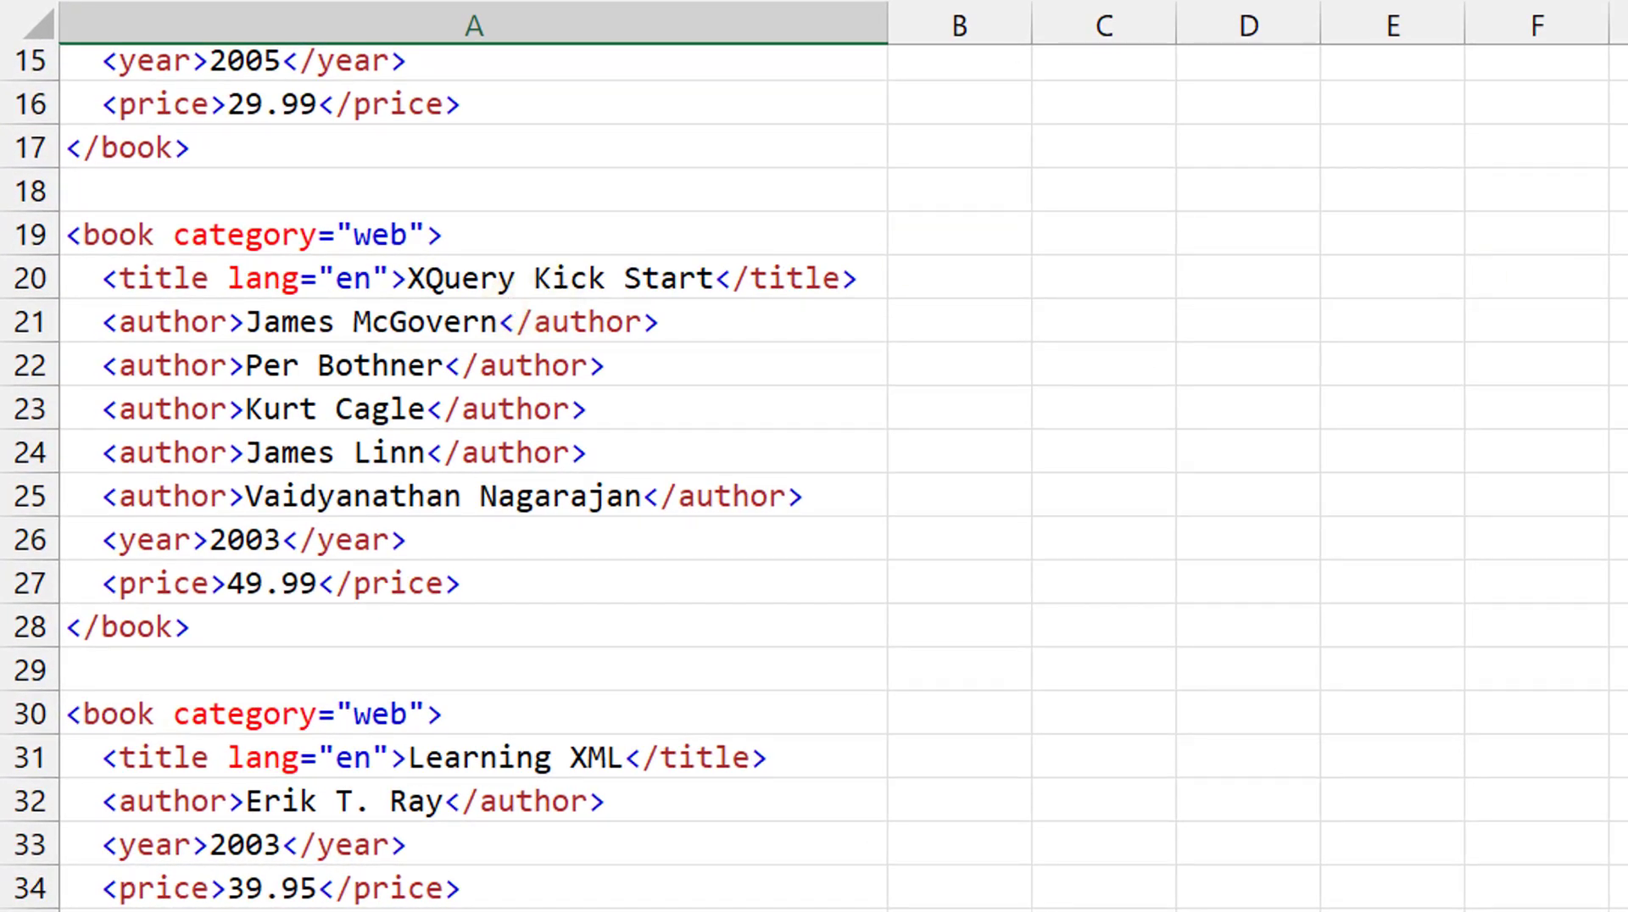
Examine the sample XML's bookstore root and the first book element with its title, author, year and price tags.
scroll(474, 475, up, 5)
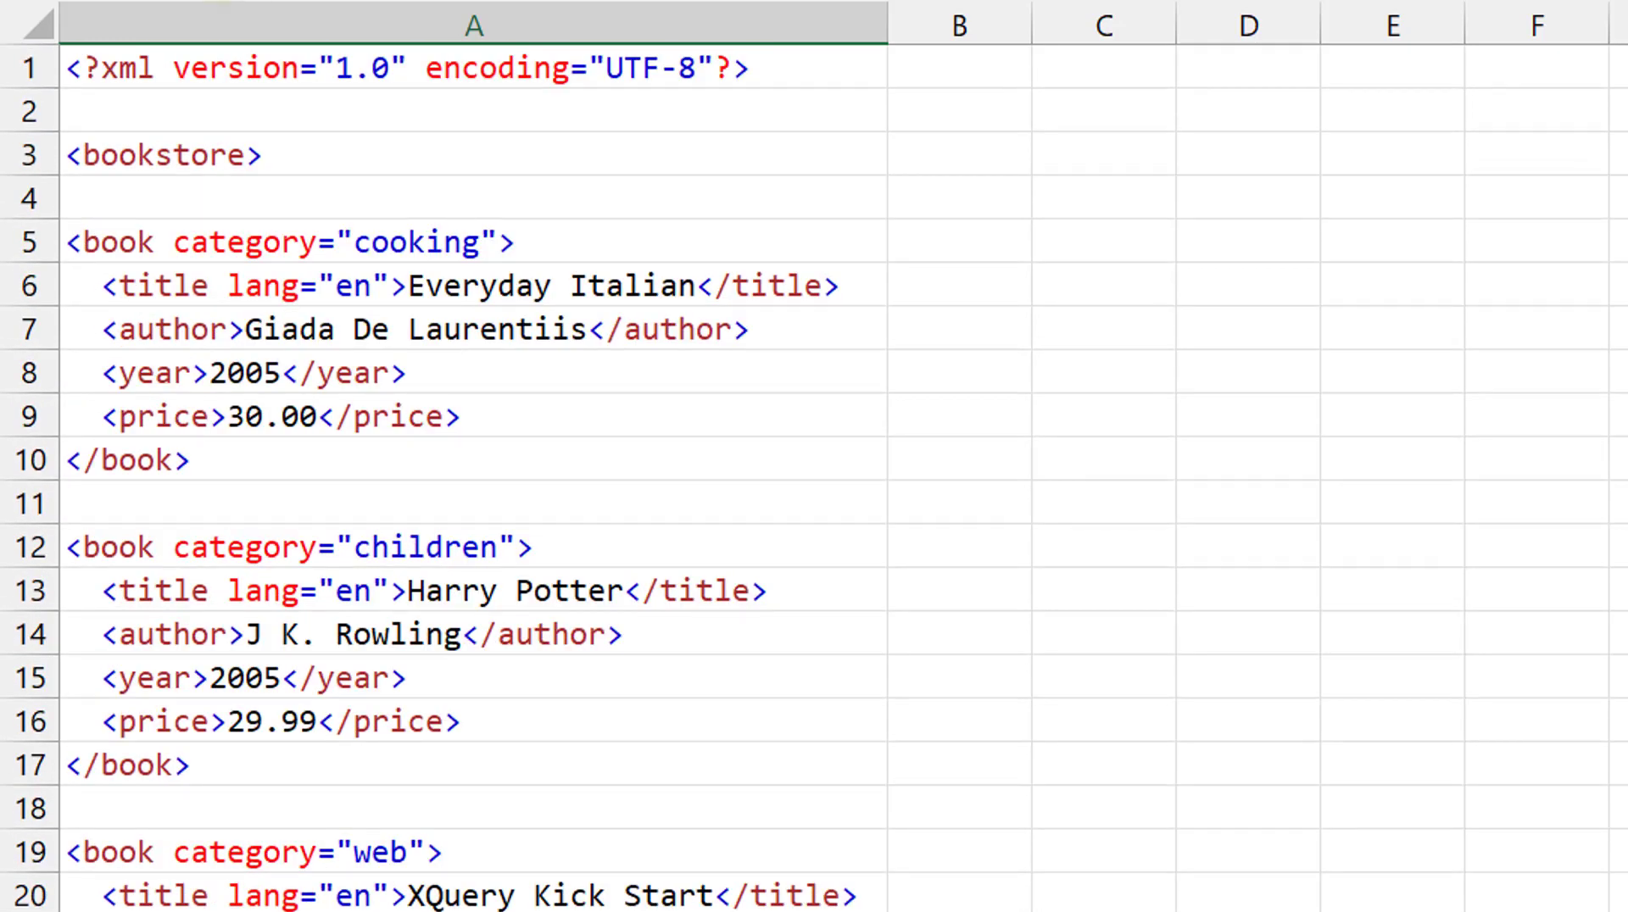
click(247, 161)
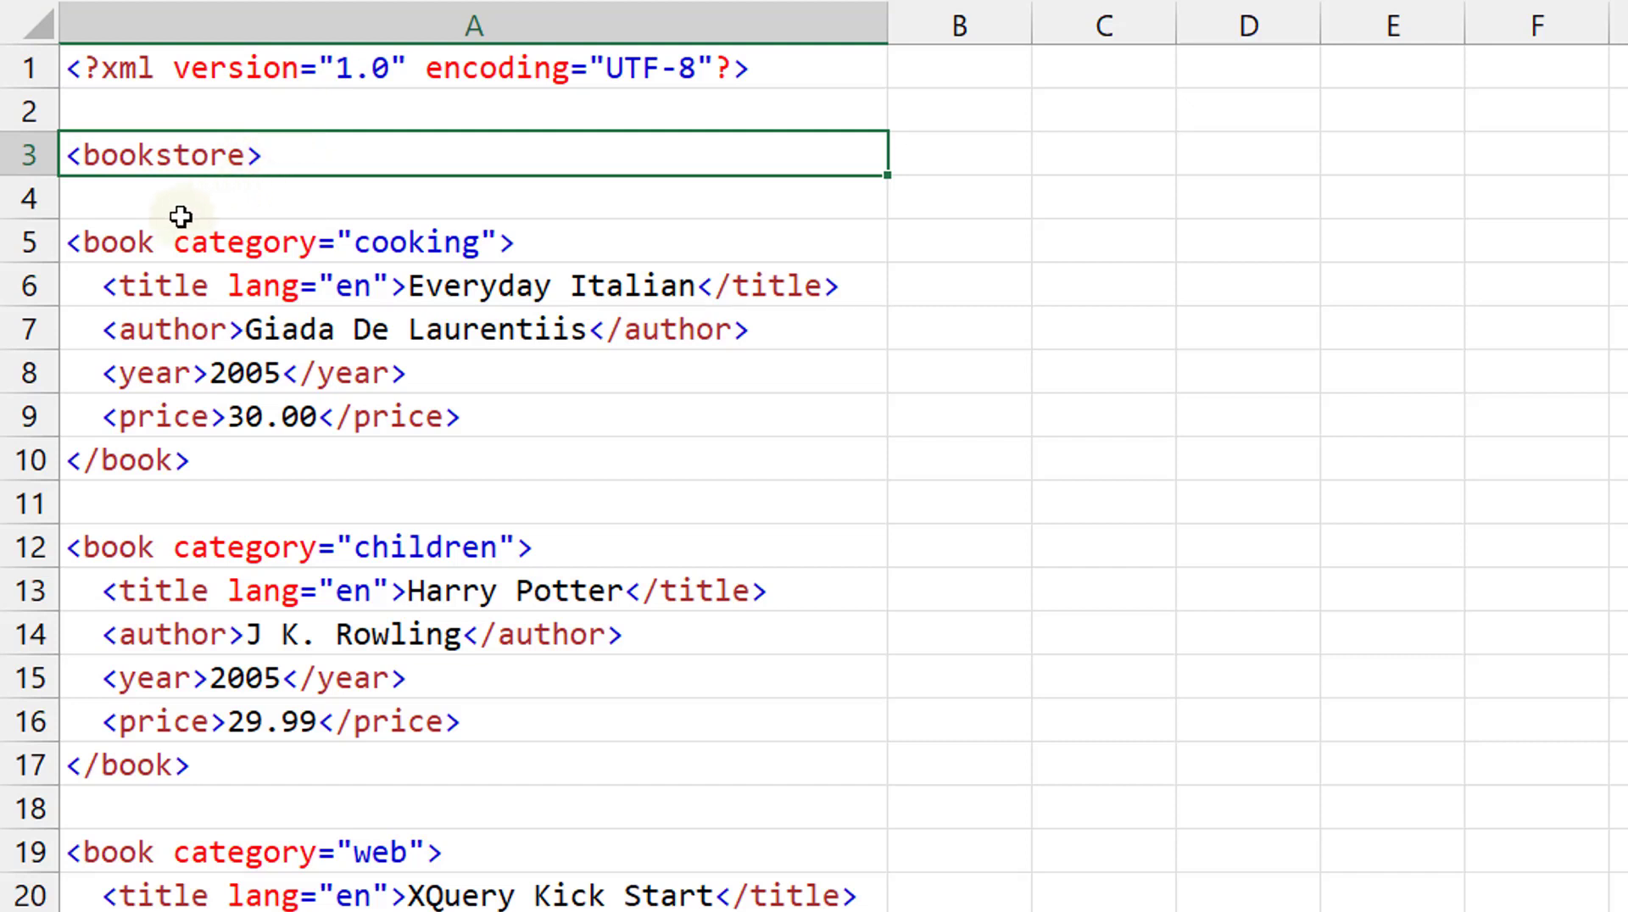
click(80, 255)
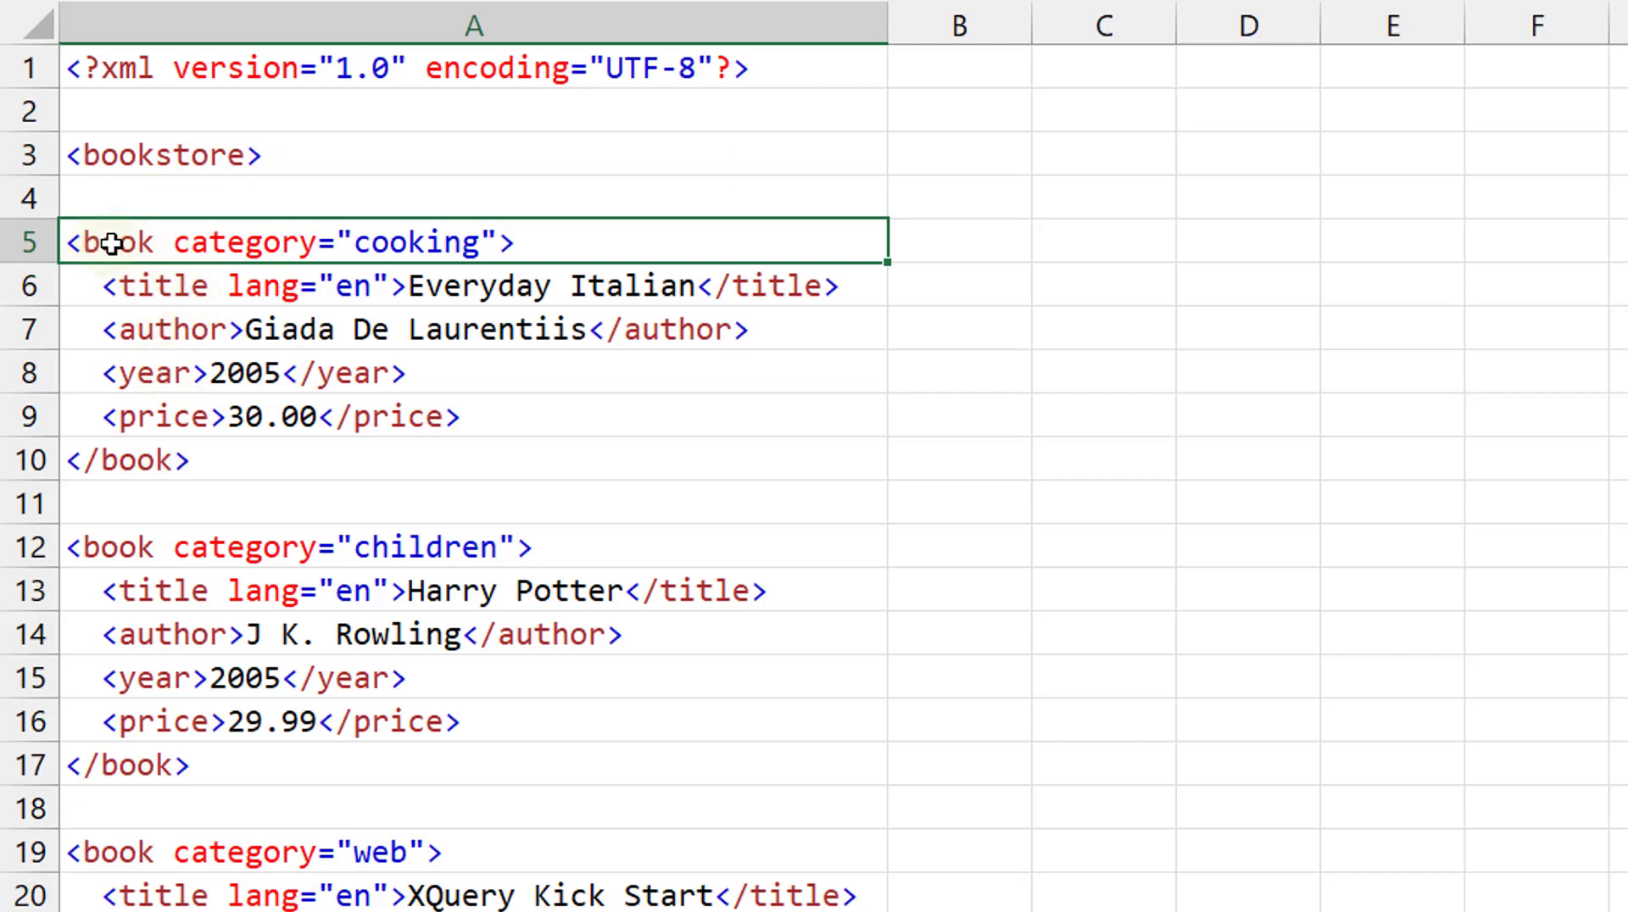
click(153, 280)
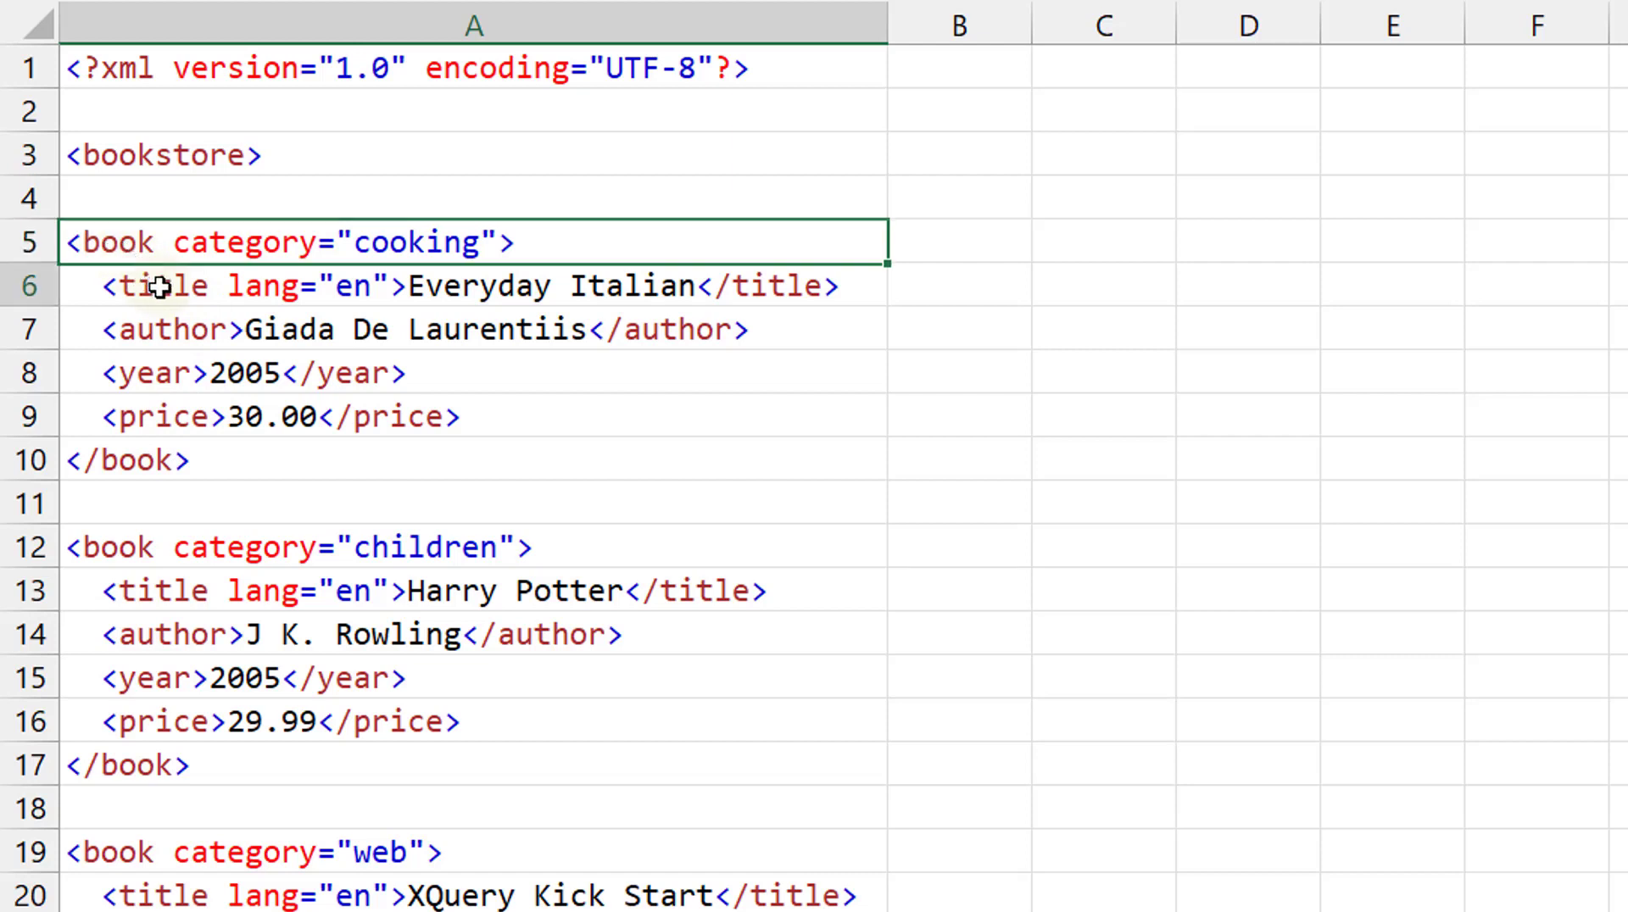
click(181, 333)
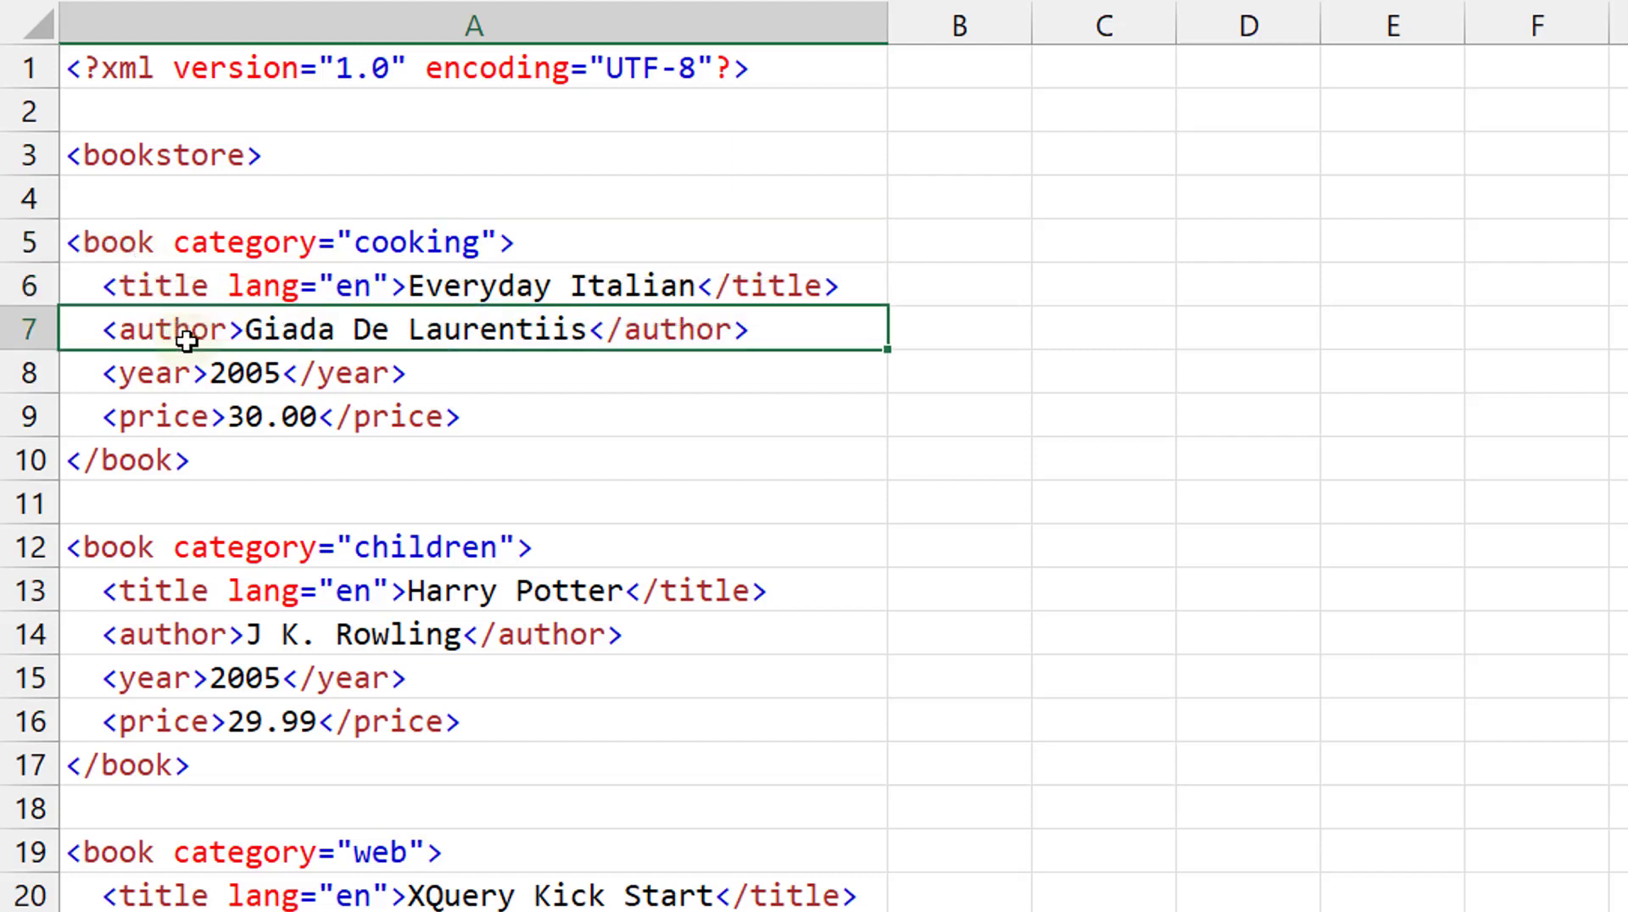
click(186, 373)
click(185, 412)
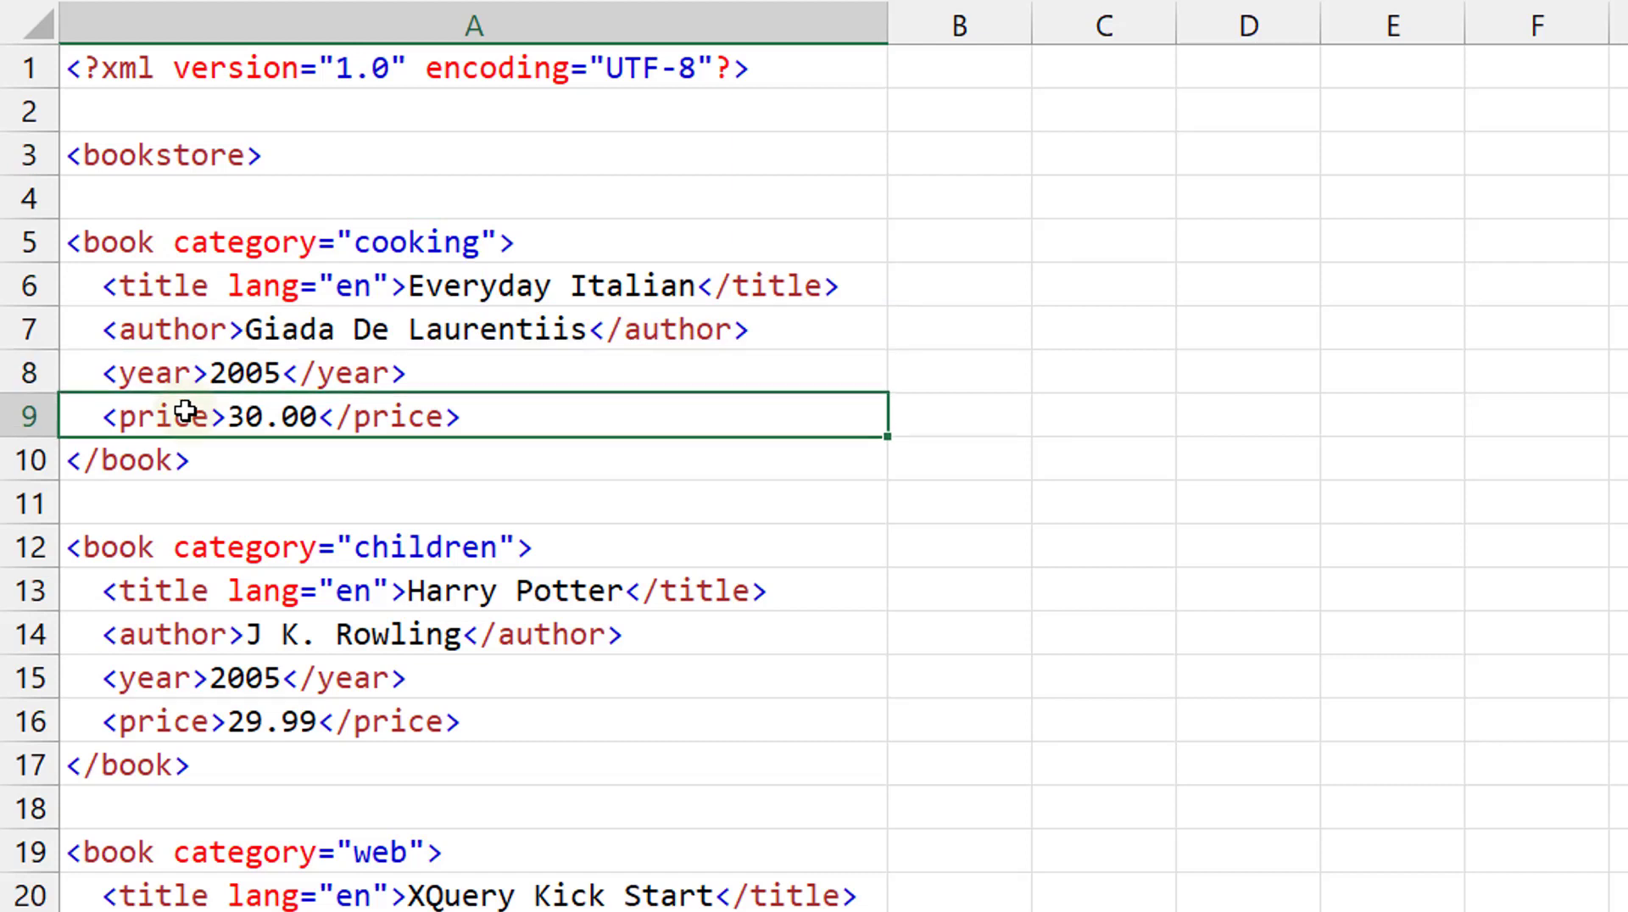
Match the opening and closing tags of the first two book elements and of the bookstore root in the XML sample.
click(85, 242)
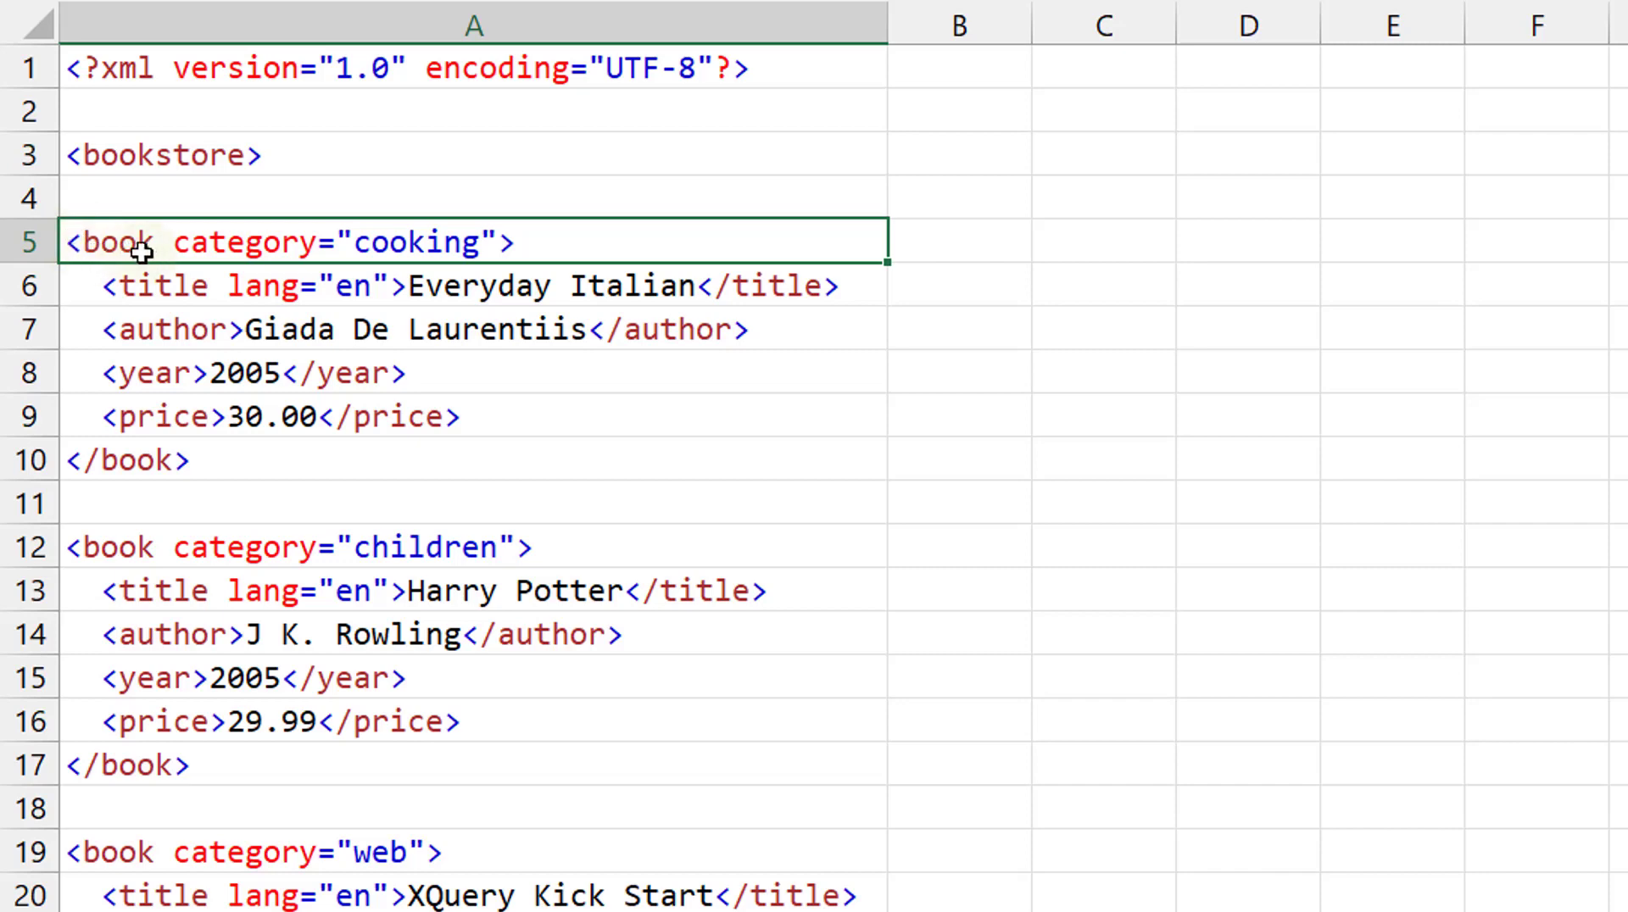
click(98, 432)
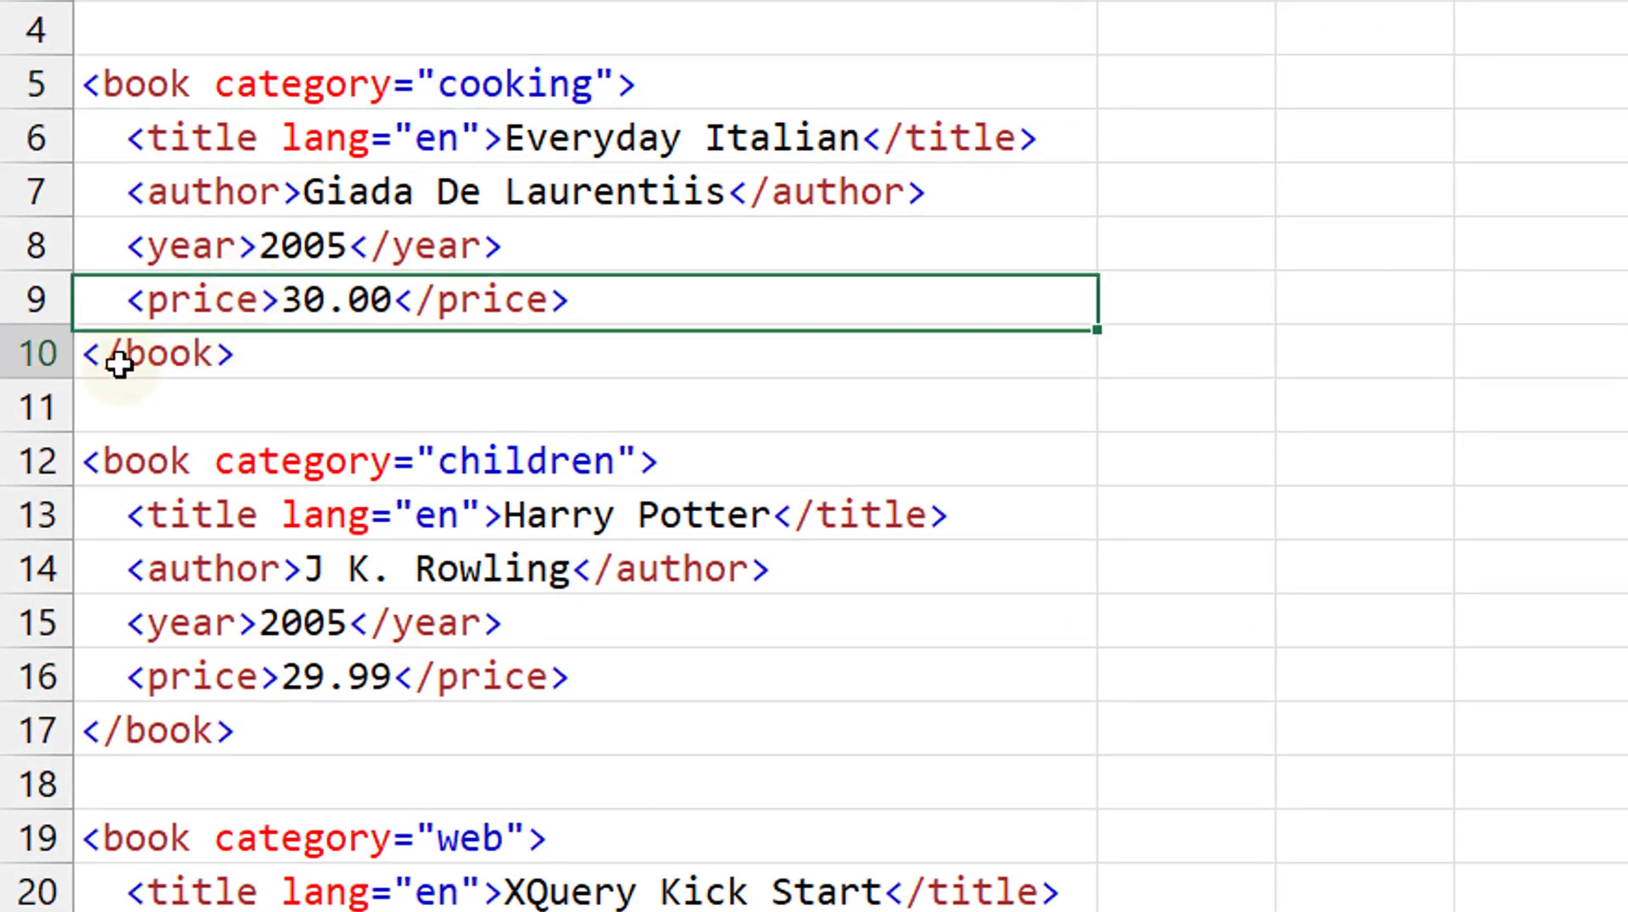
click(119, 363)
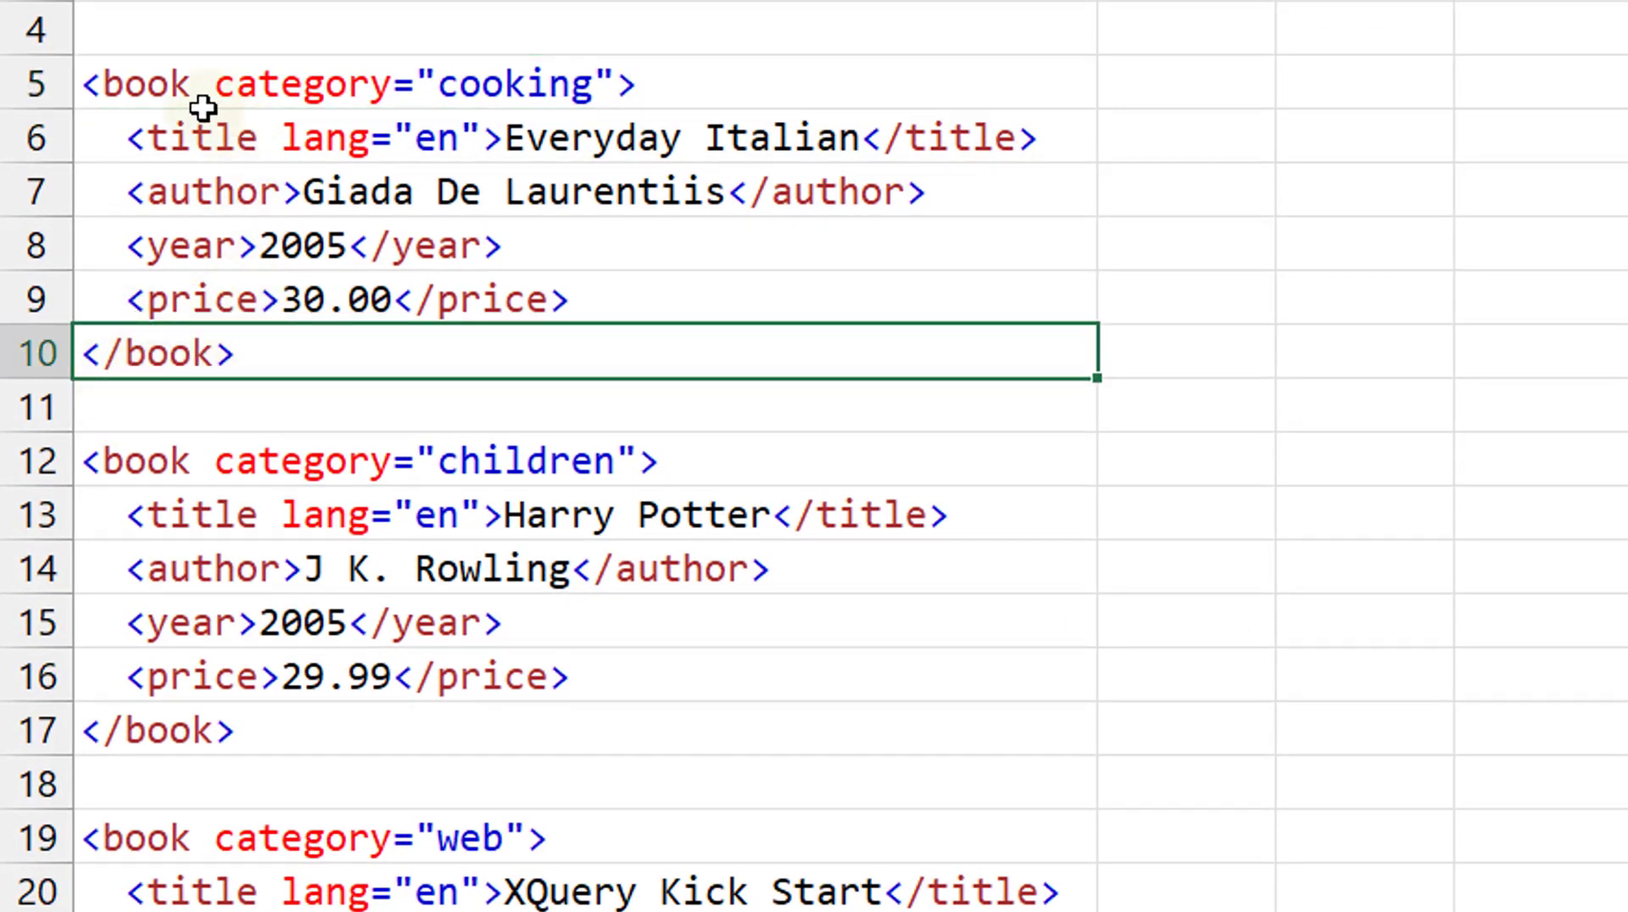
click(100, 85)
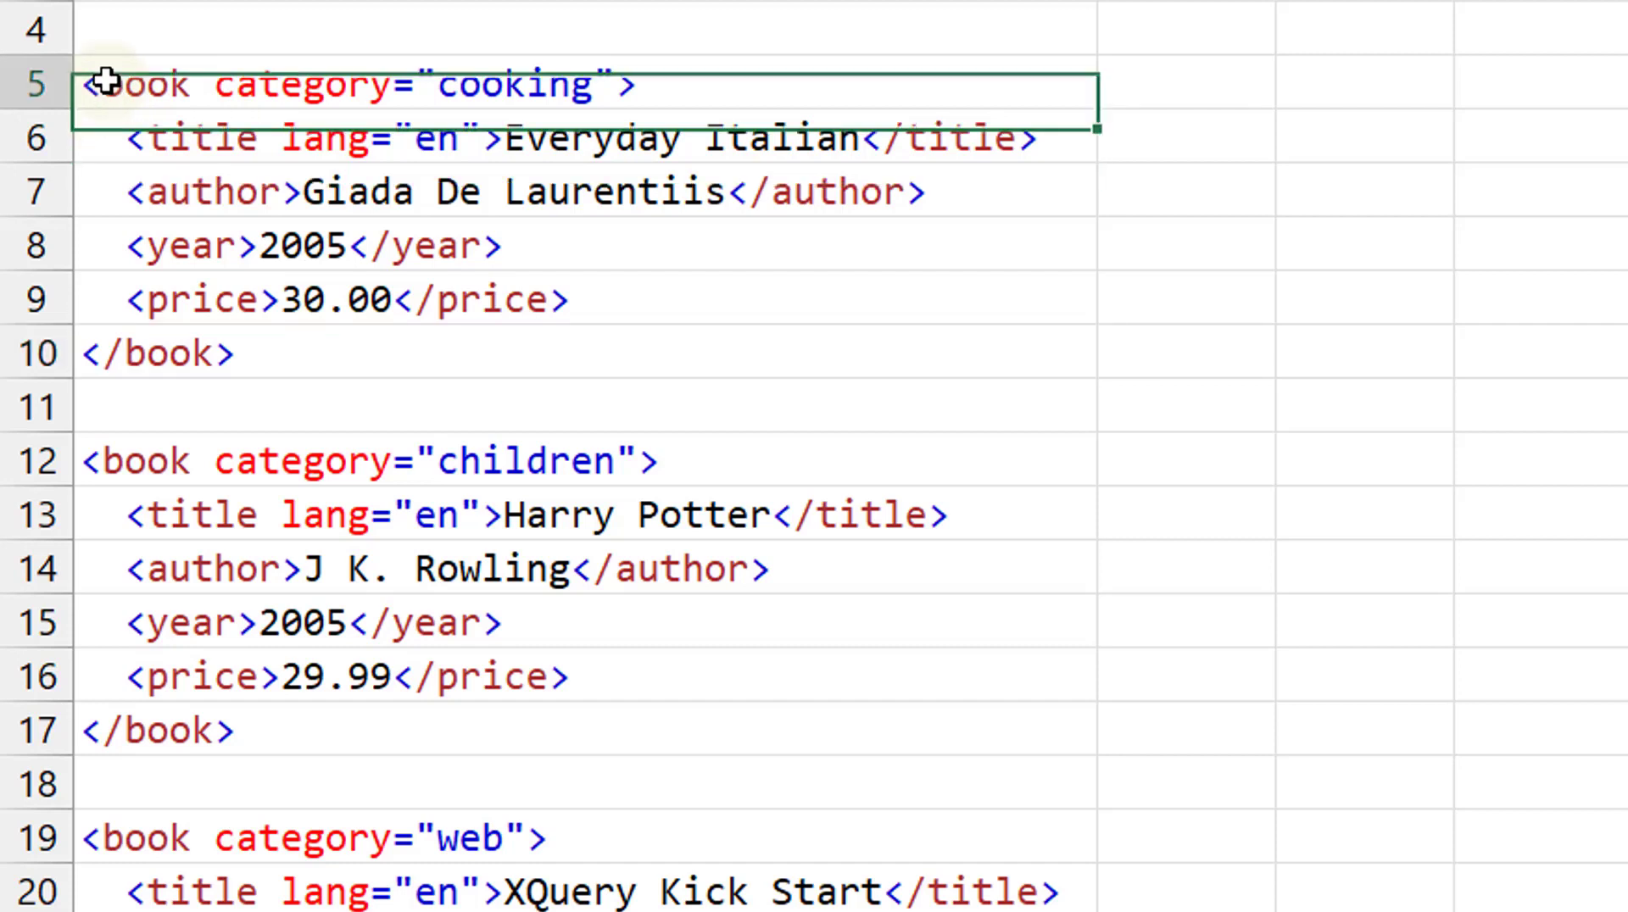
click(173, 353)
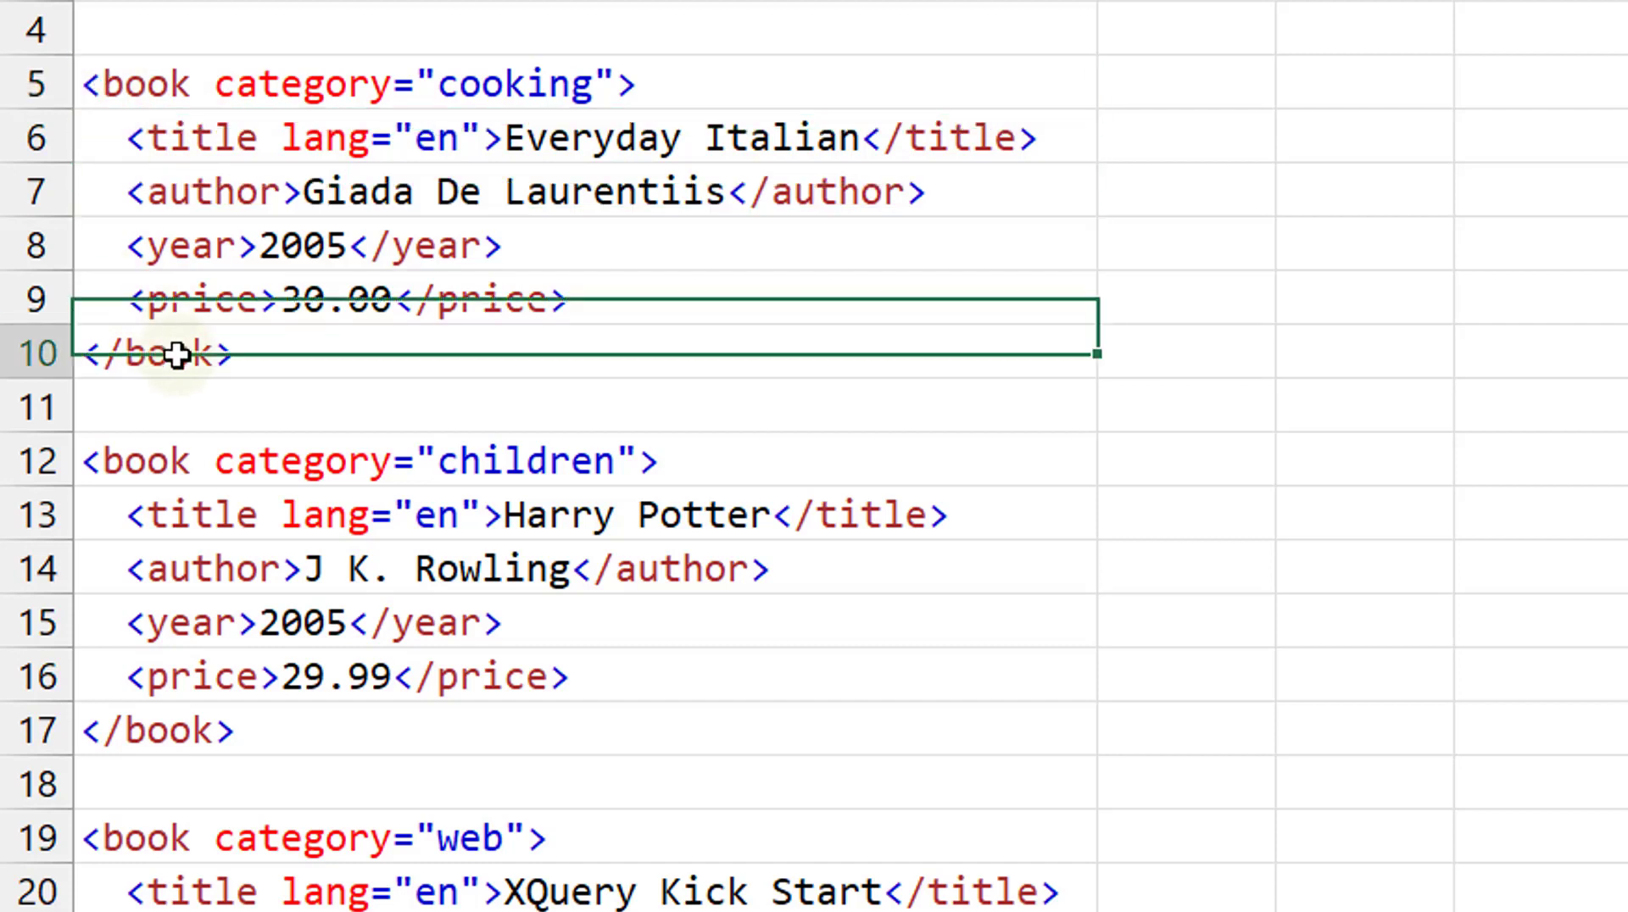
click(168, 465)
click(216, 729)
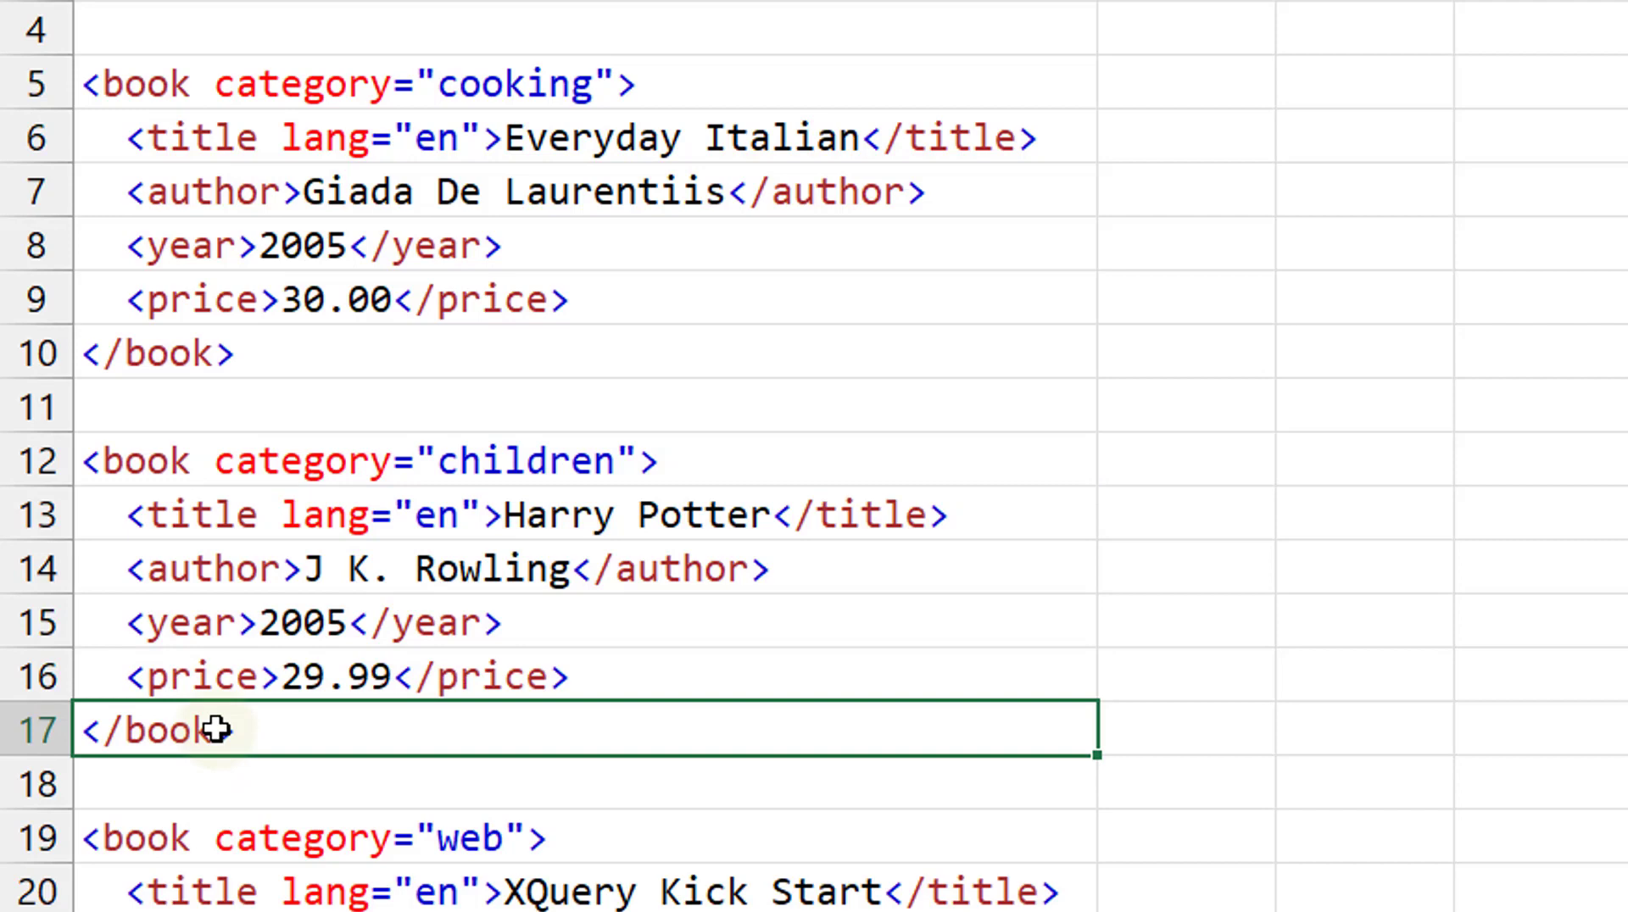
scroll(200, 54, up, 2)
click(207, 180)
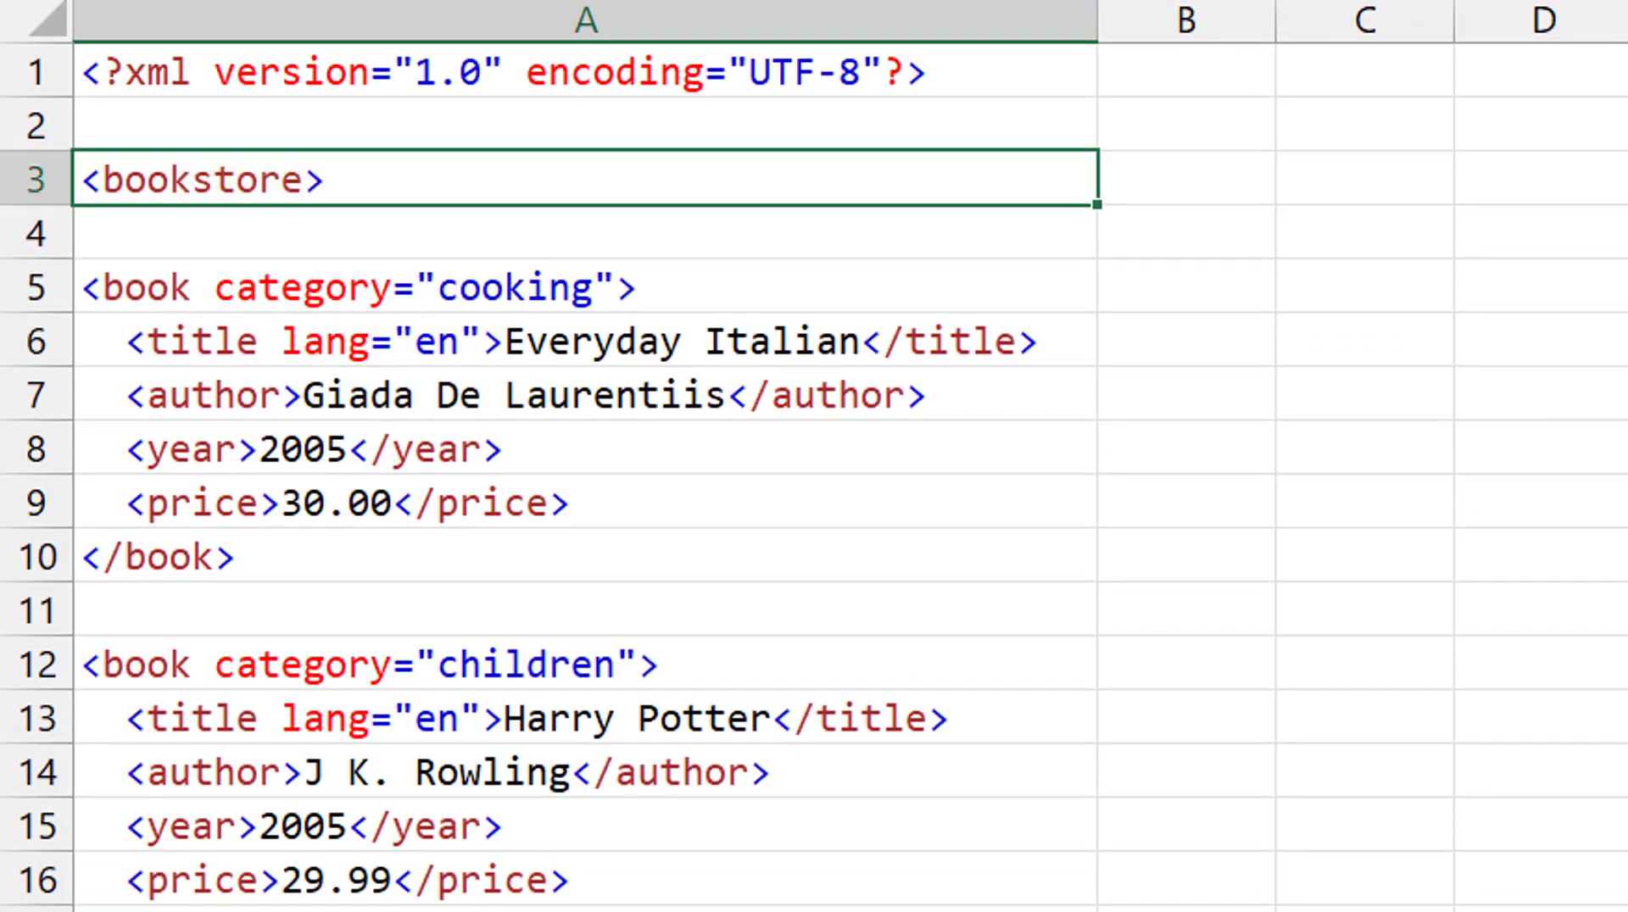
scroll(239, 831, down, 7)
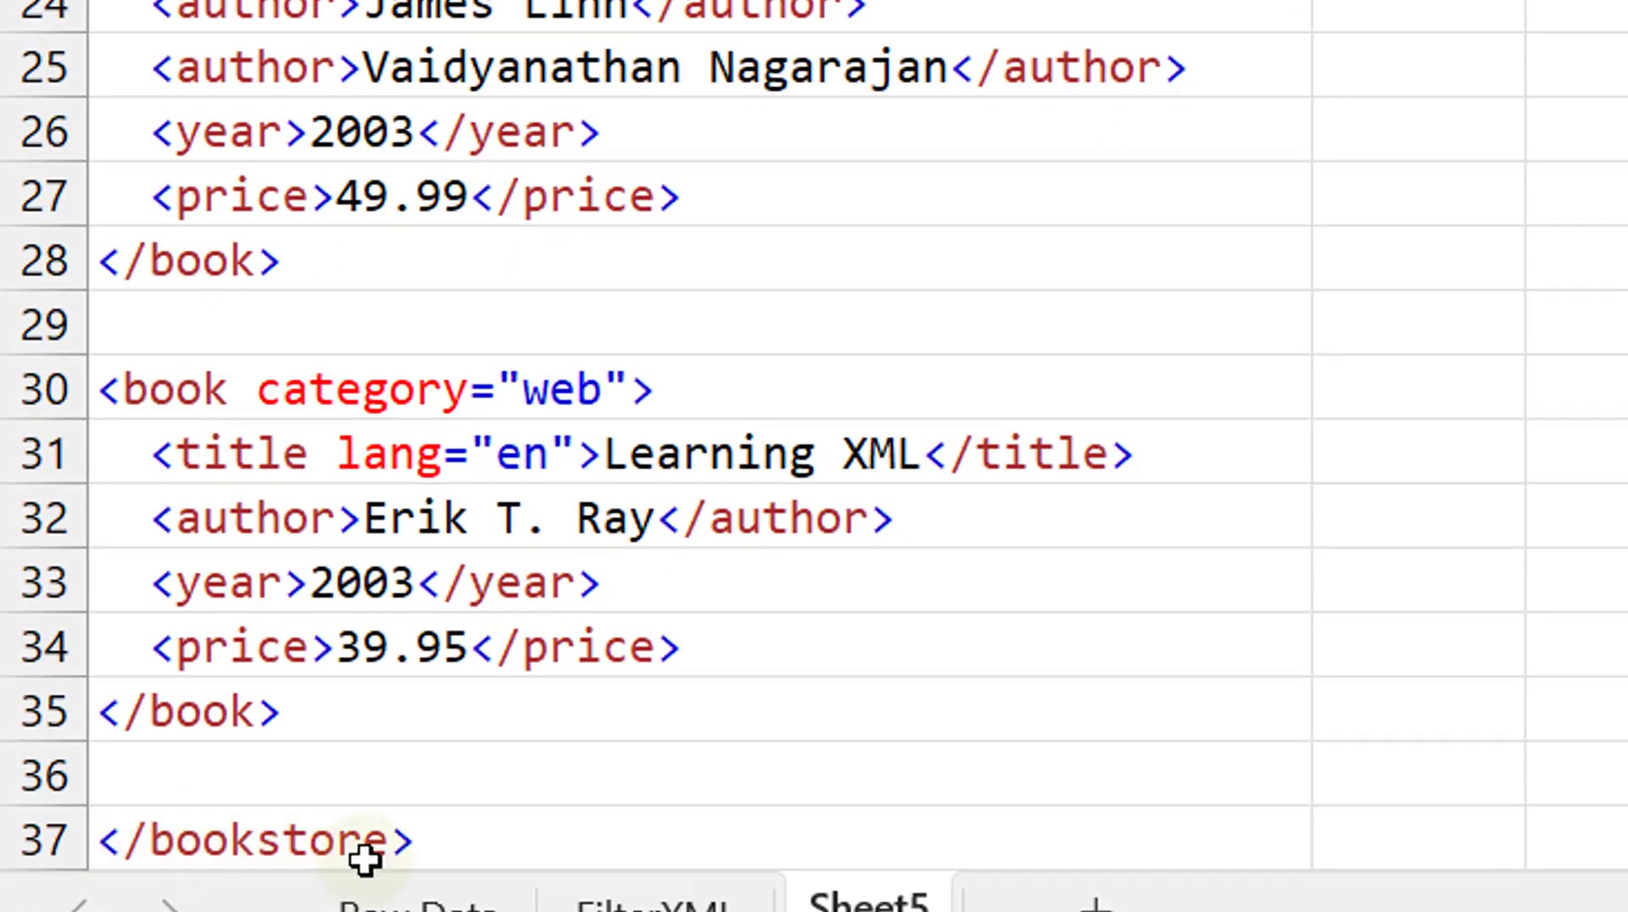
Return to the FilterXML sheet and review the sample FILTERXML formula in J5 and the source names in C5:F14.
click(649, 901)
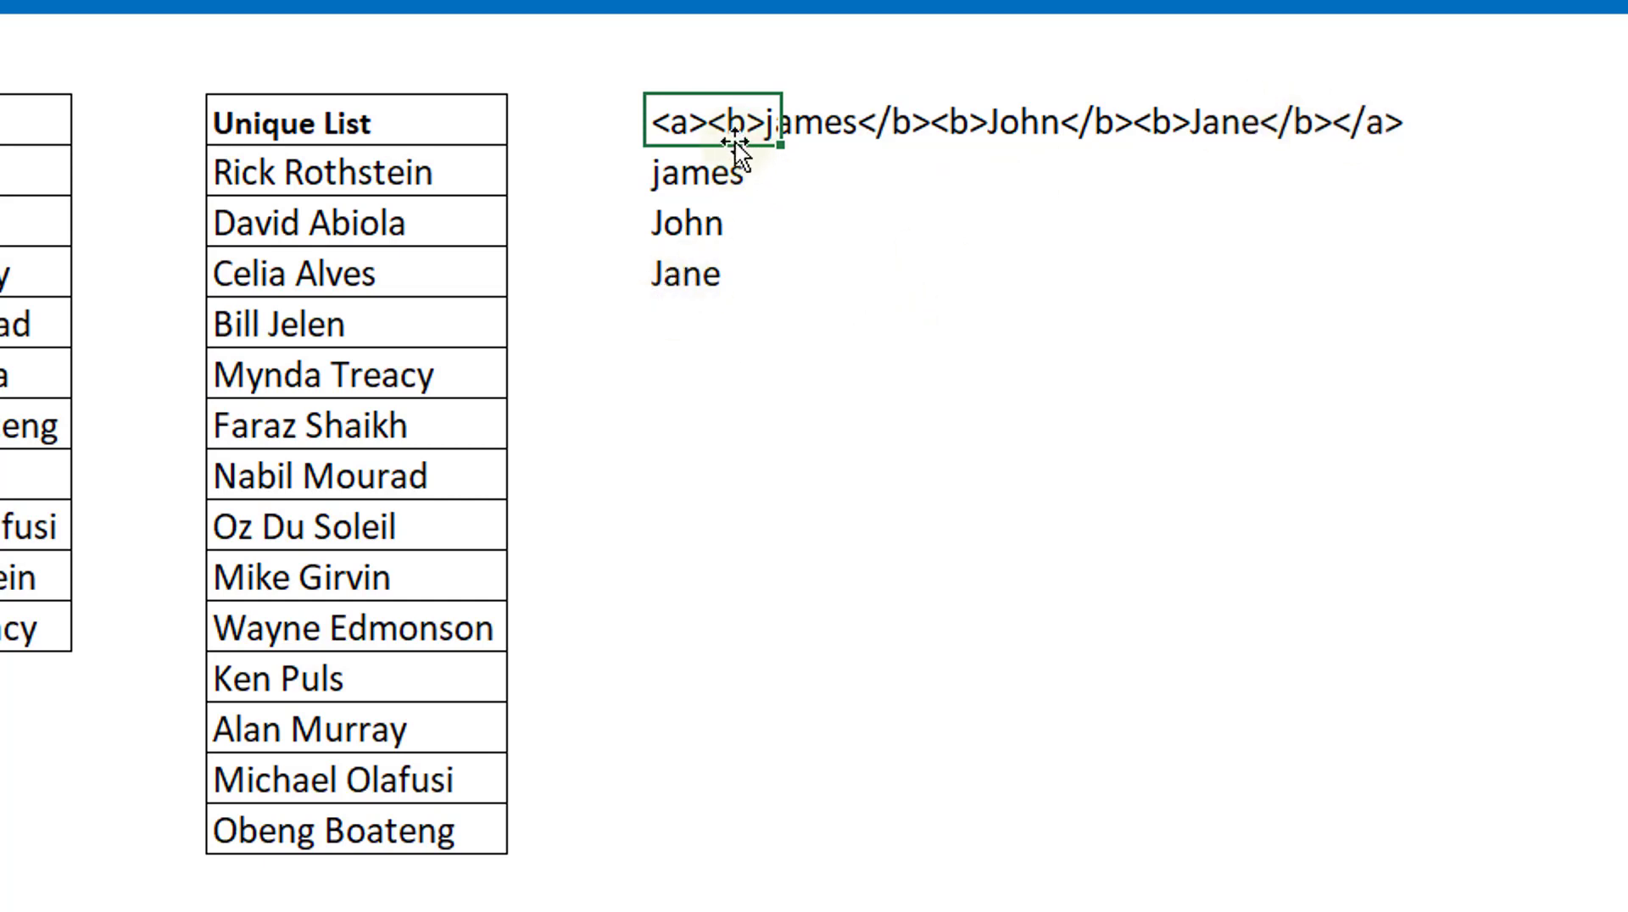
click(731, 176)
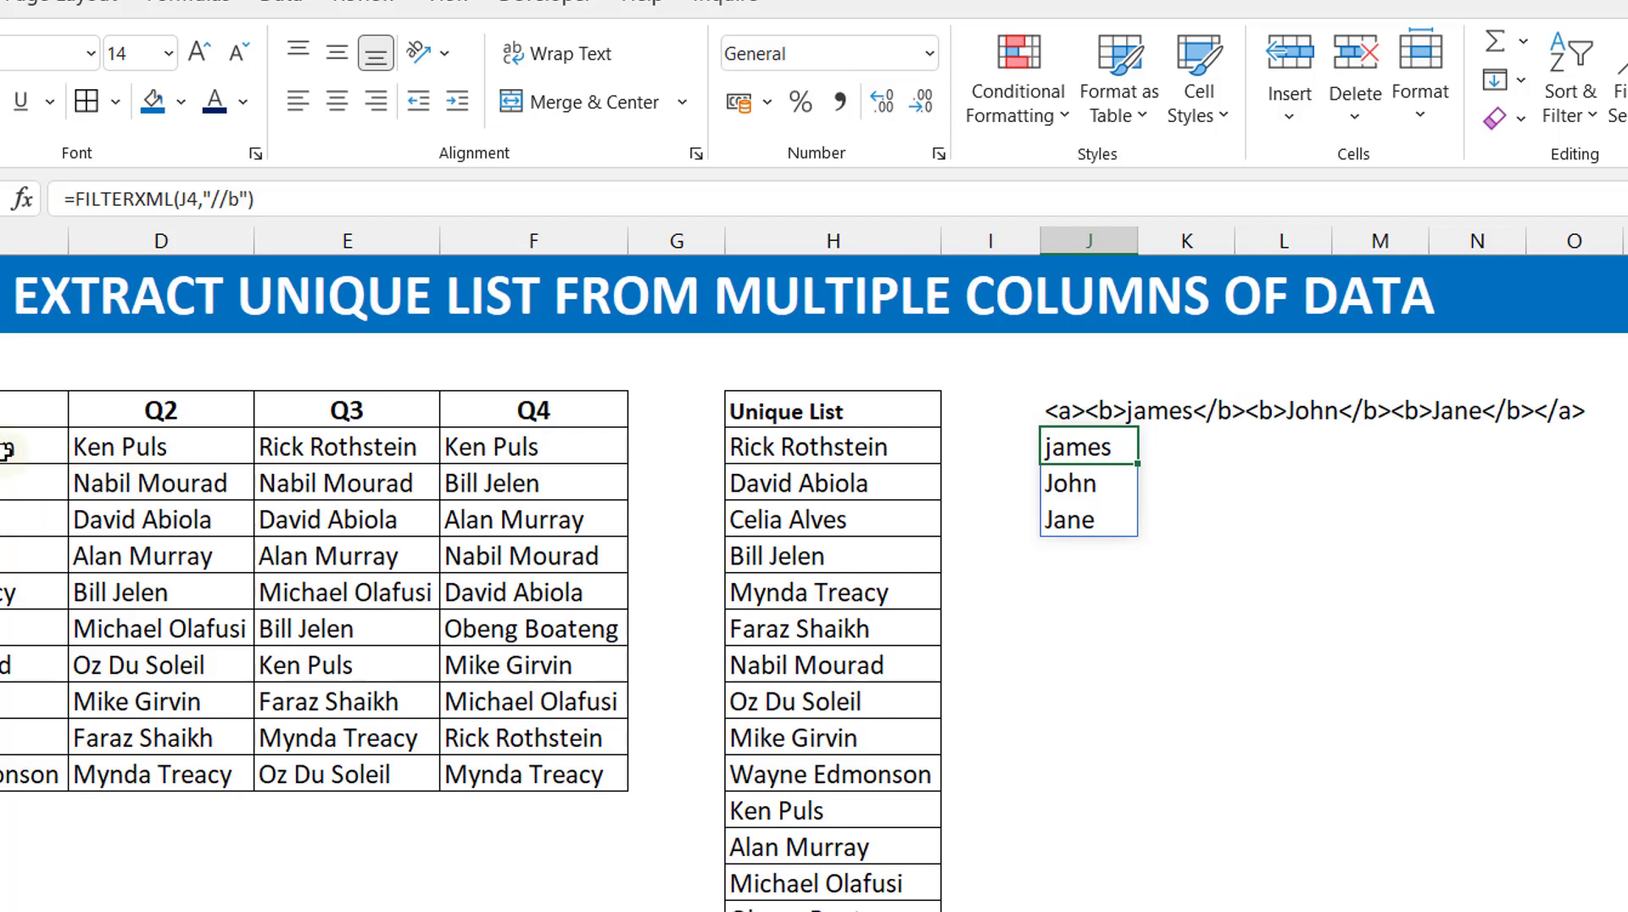
drag(7, 450, 553, 768)
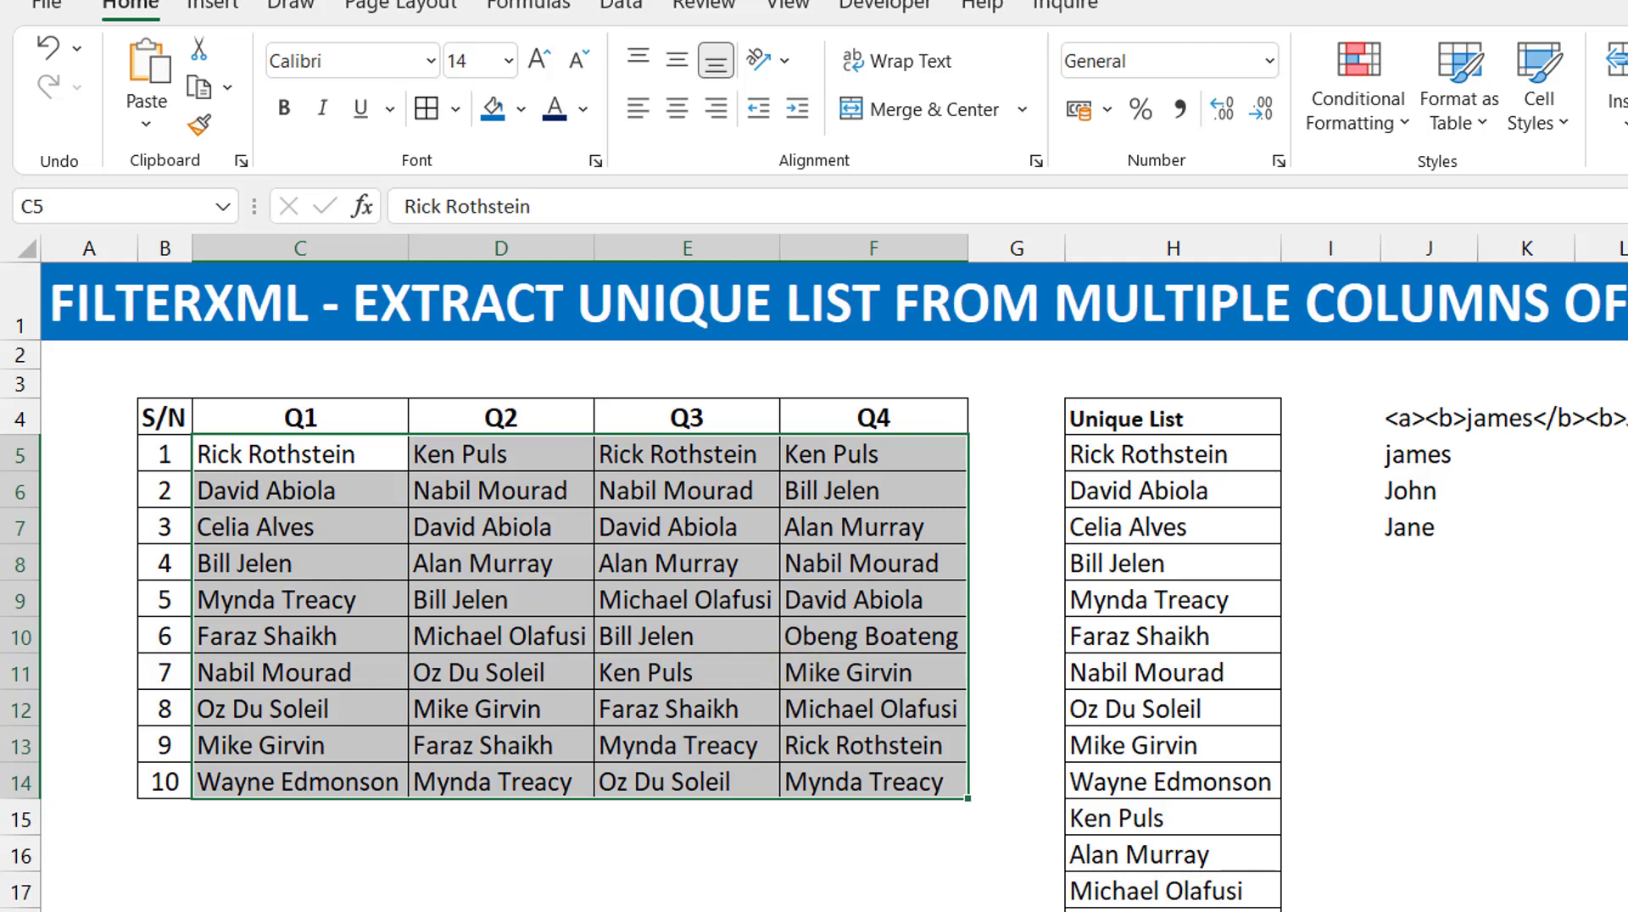
Clear the sample XML string in J4 and the FILTERXML results below it.
click(1429, 416)
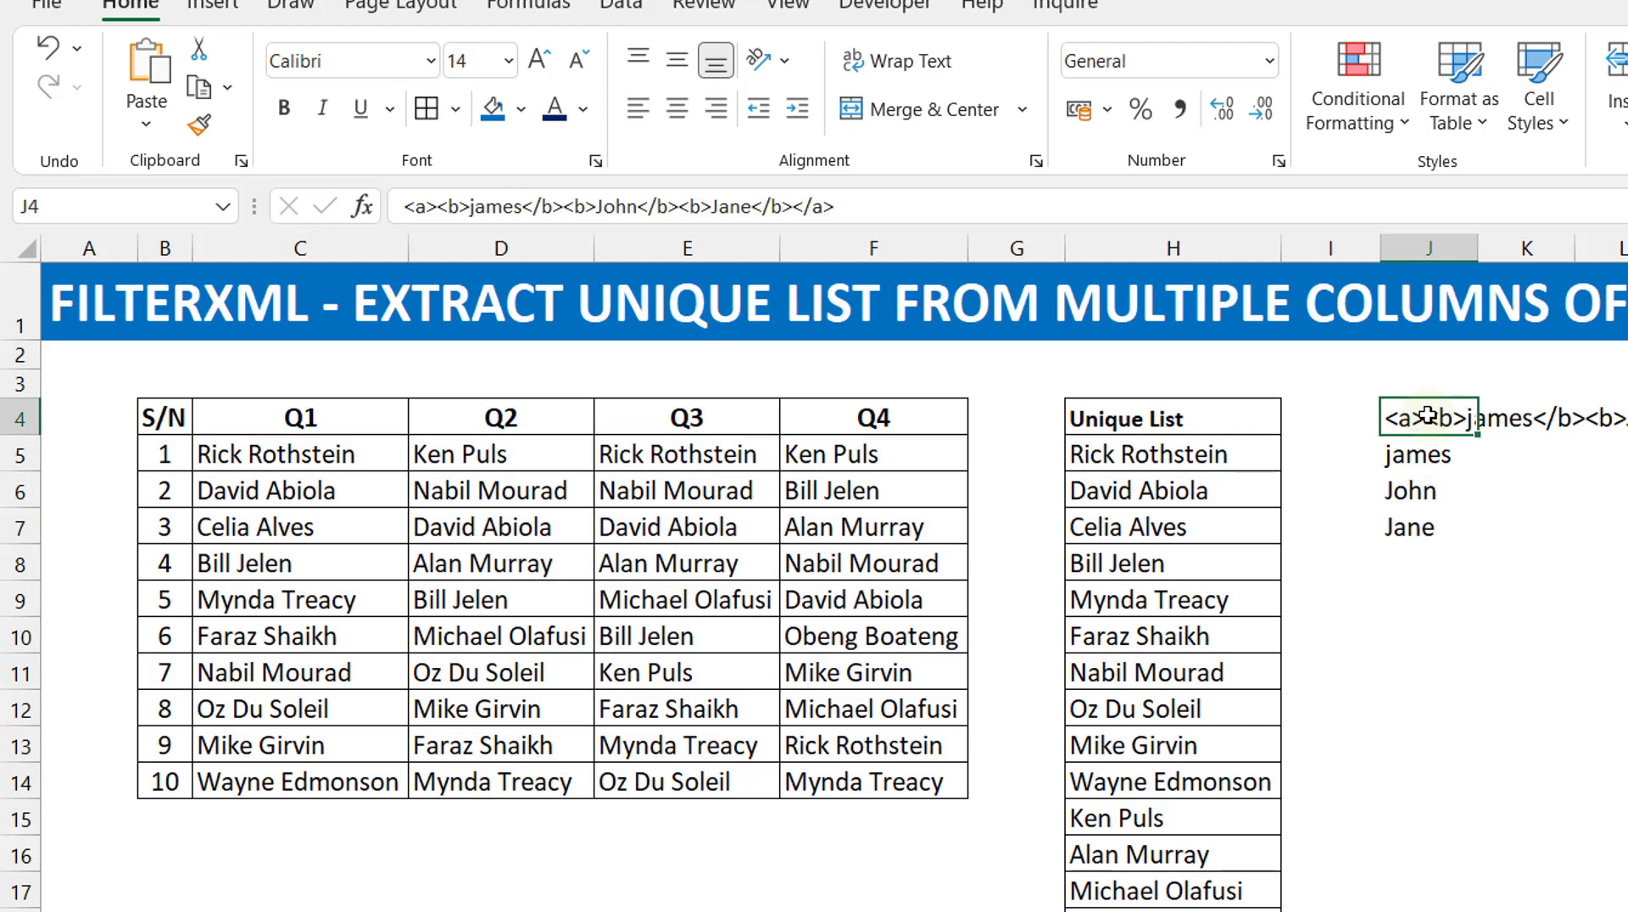
key(ctrl+shift+Down)
key(Delete)
key(Up)
Start a formula in J4 with the opening tags as text followed by a concatenation operator: ="<a><b>"&.
click(1428, 415)
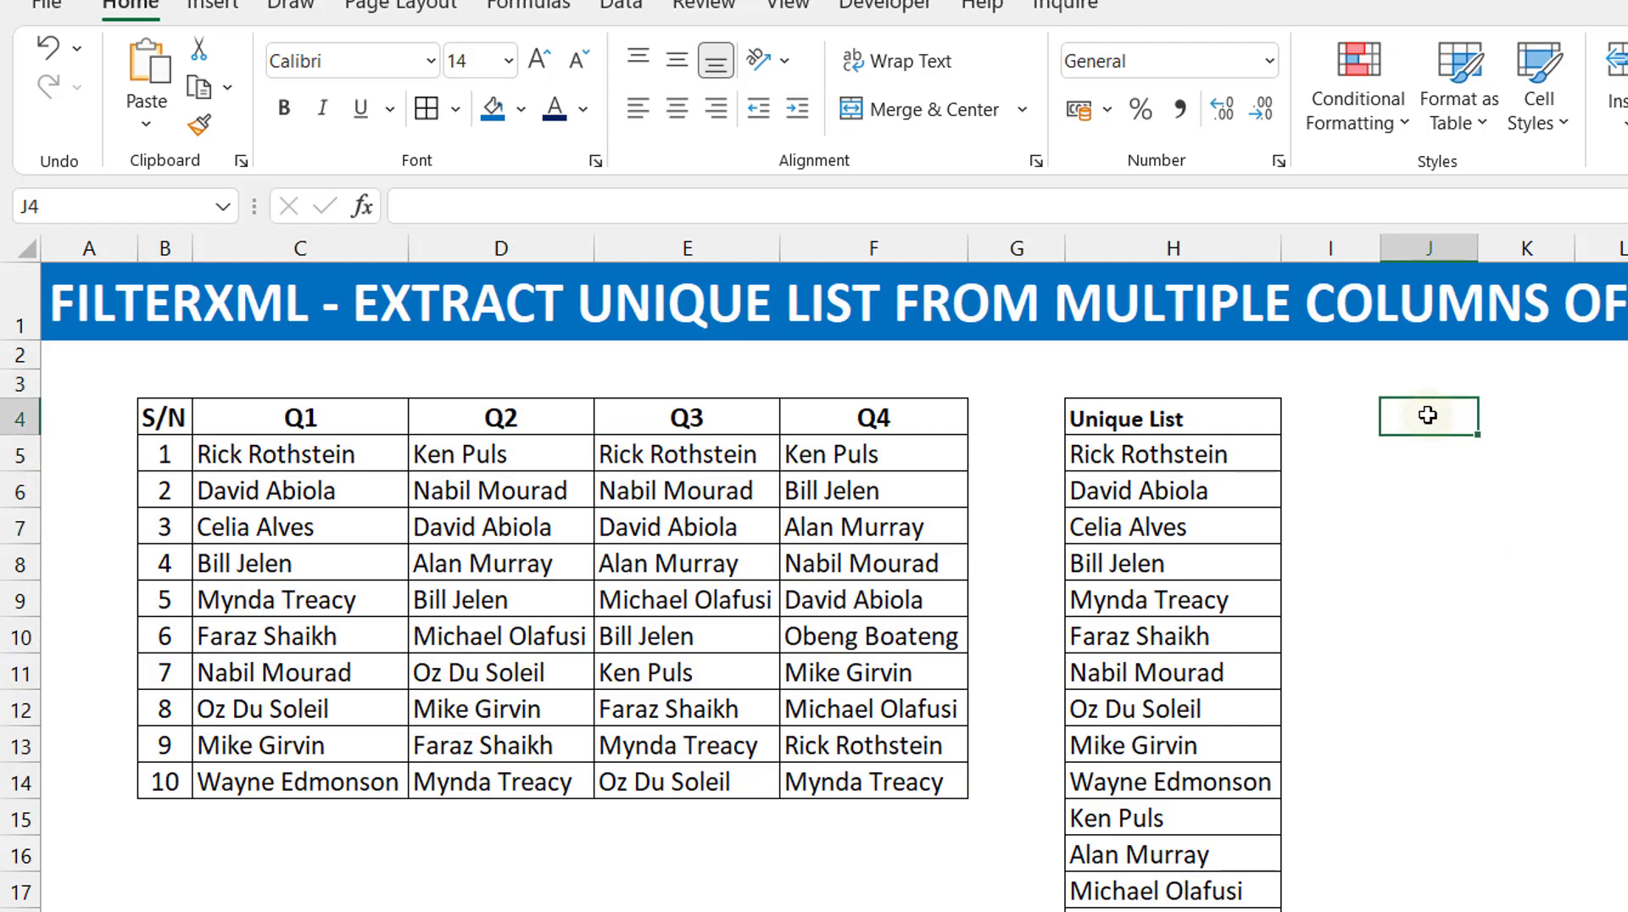
text(=")
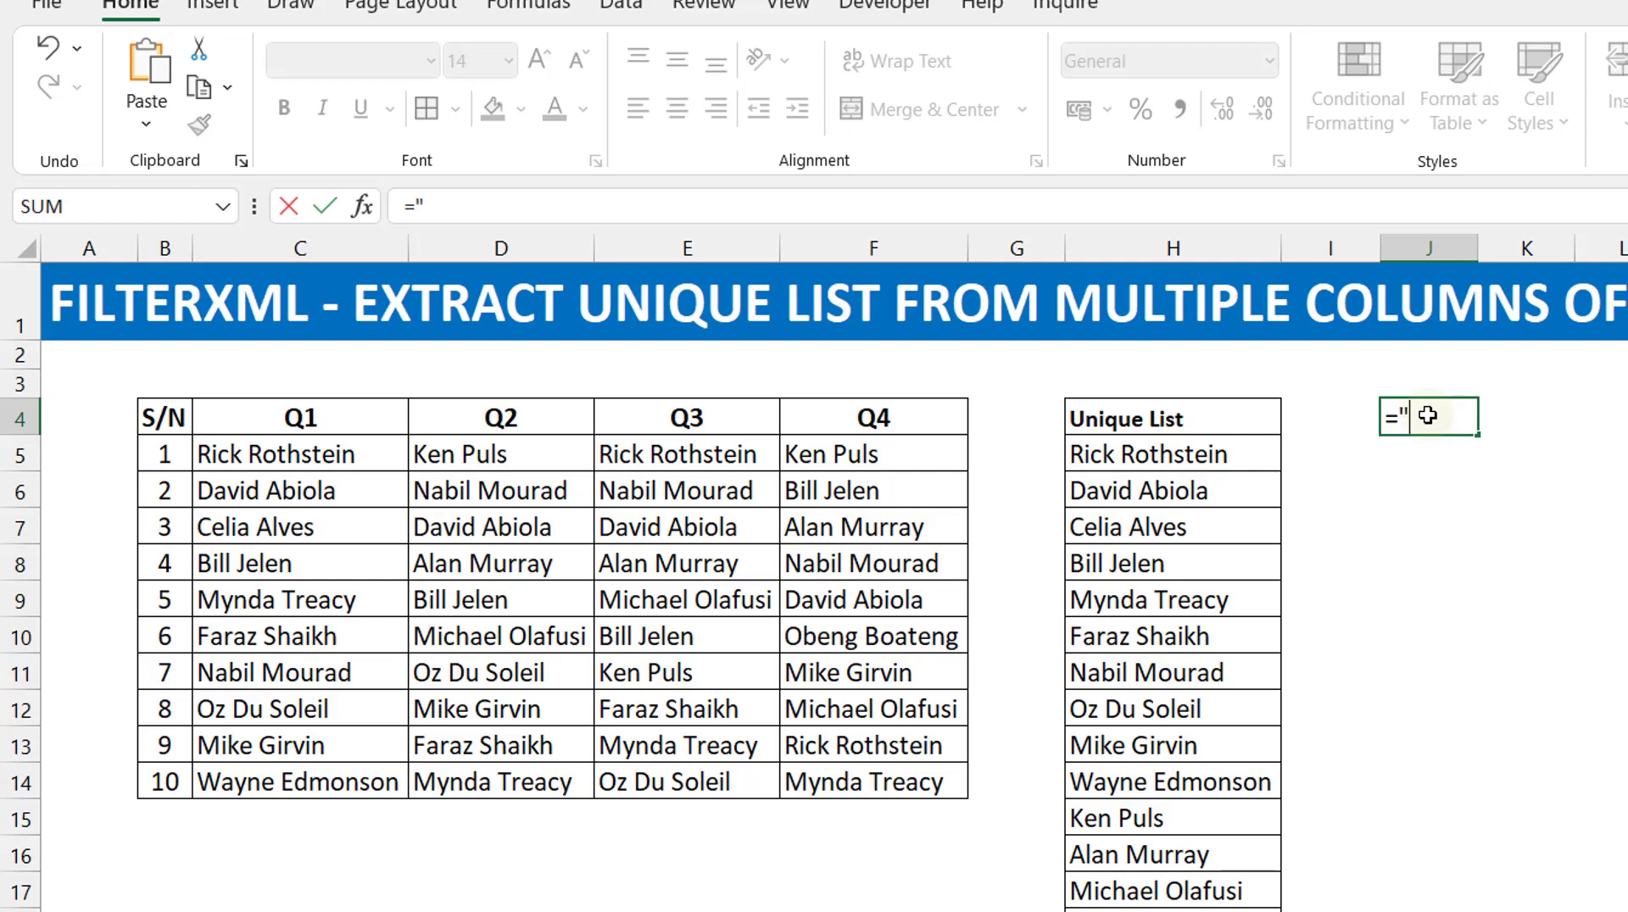
text(<a><b)
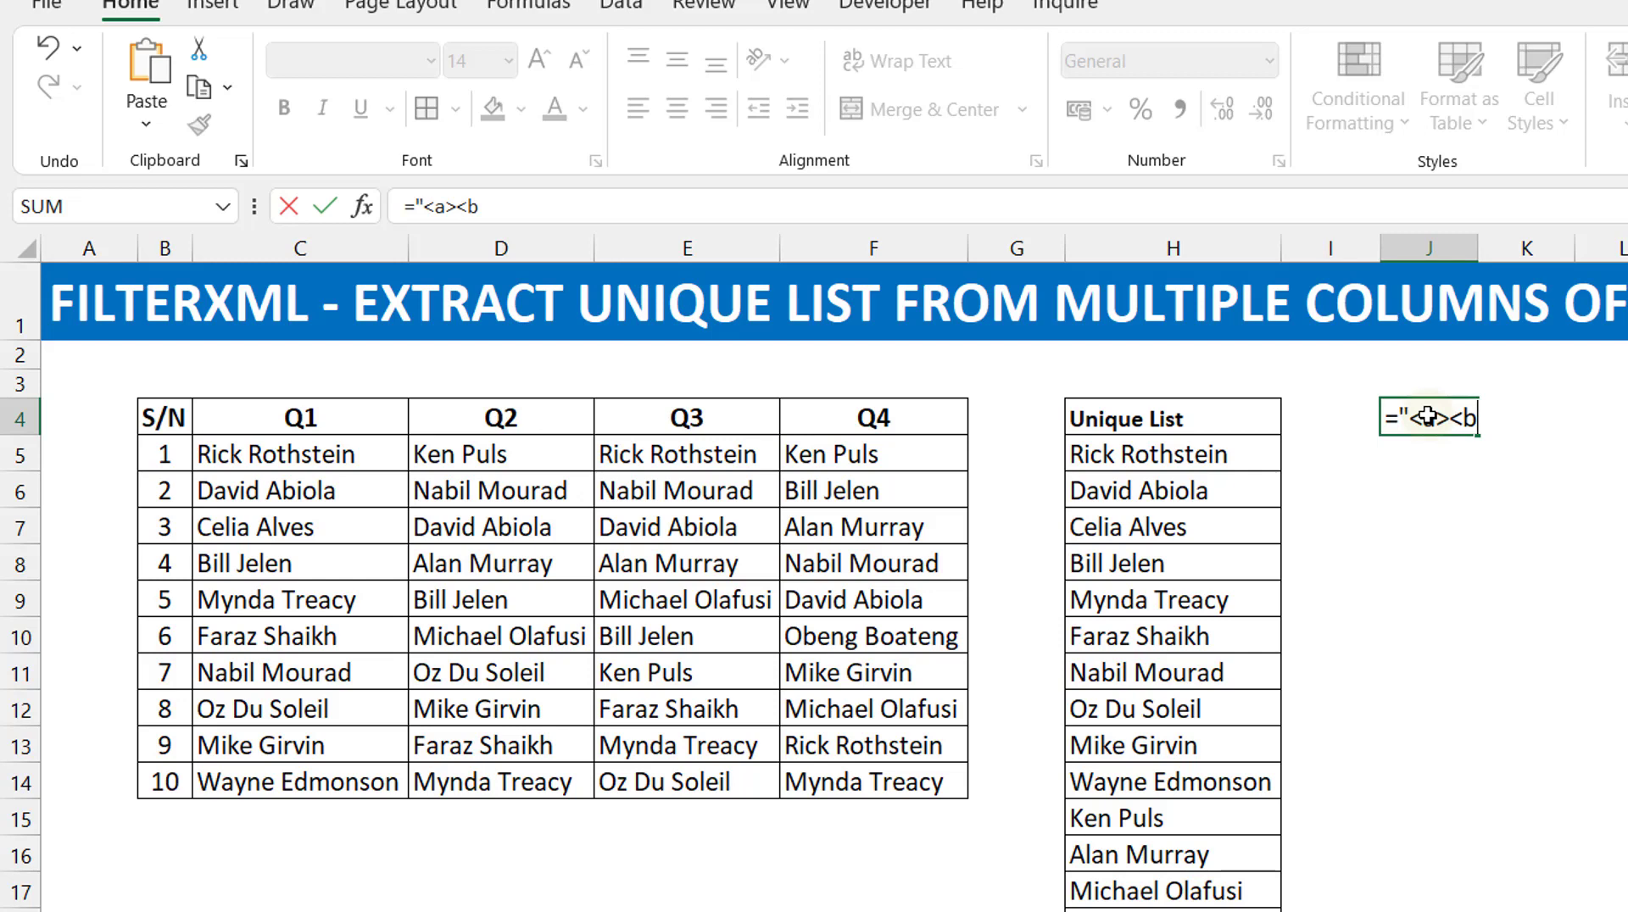
text(>"&)
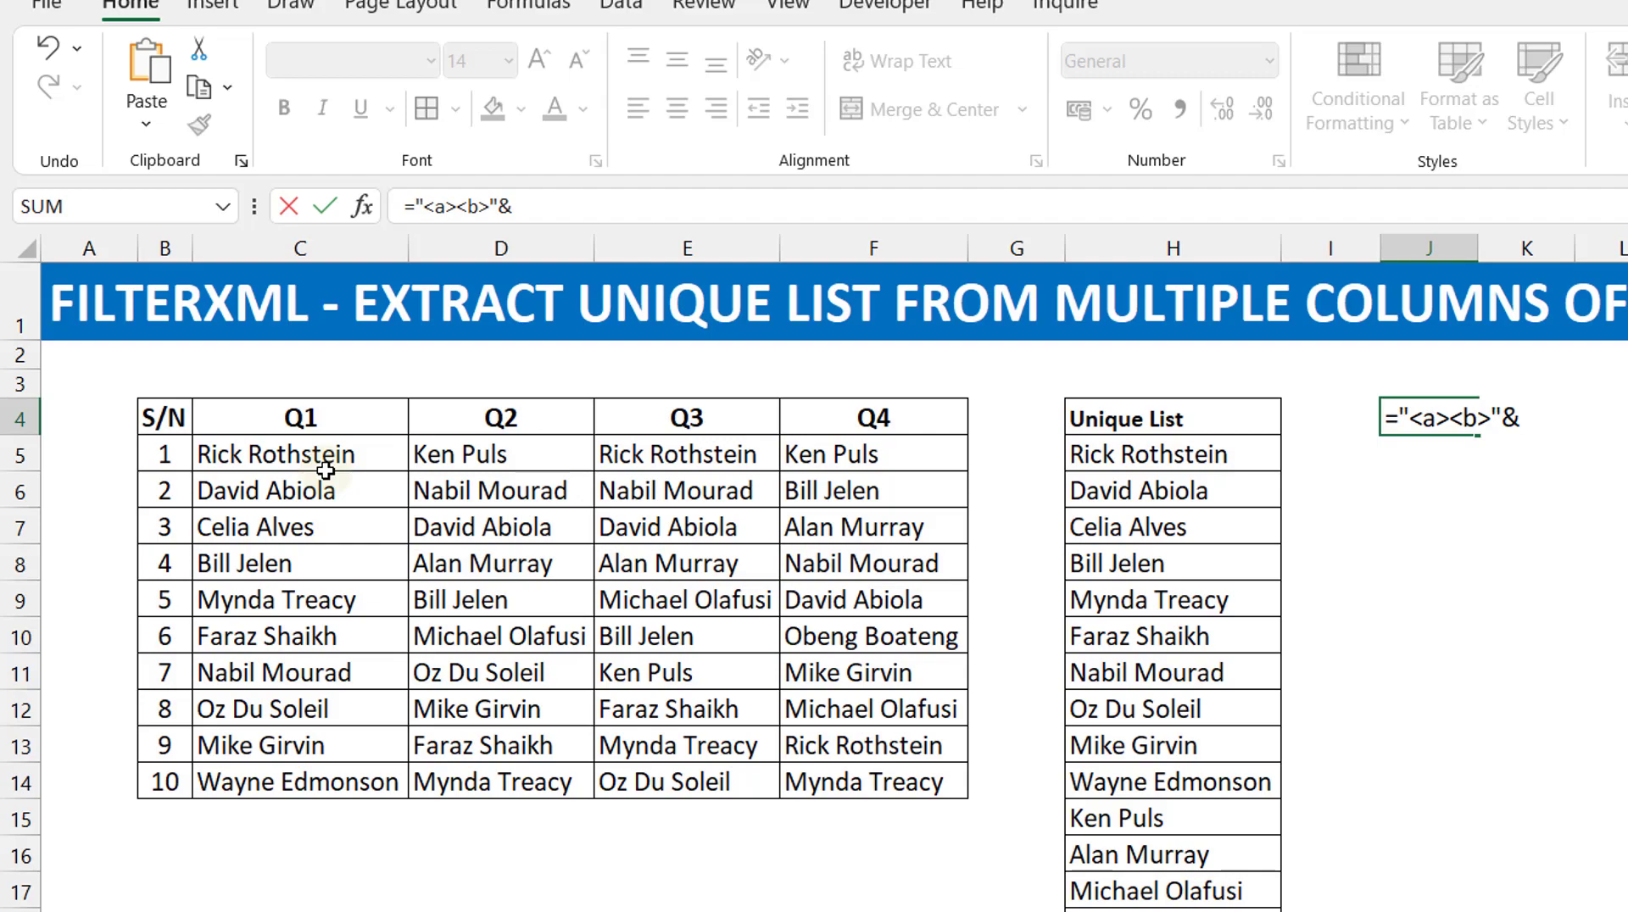
Add a TEXTJOIN function to the J4 formula with "</b><b>" as delimiter and the ignore_empty argument left blank.
text(Text)
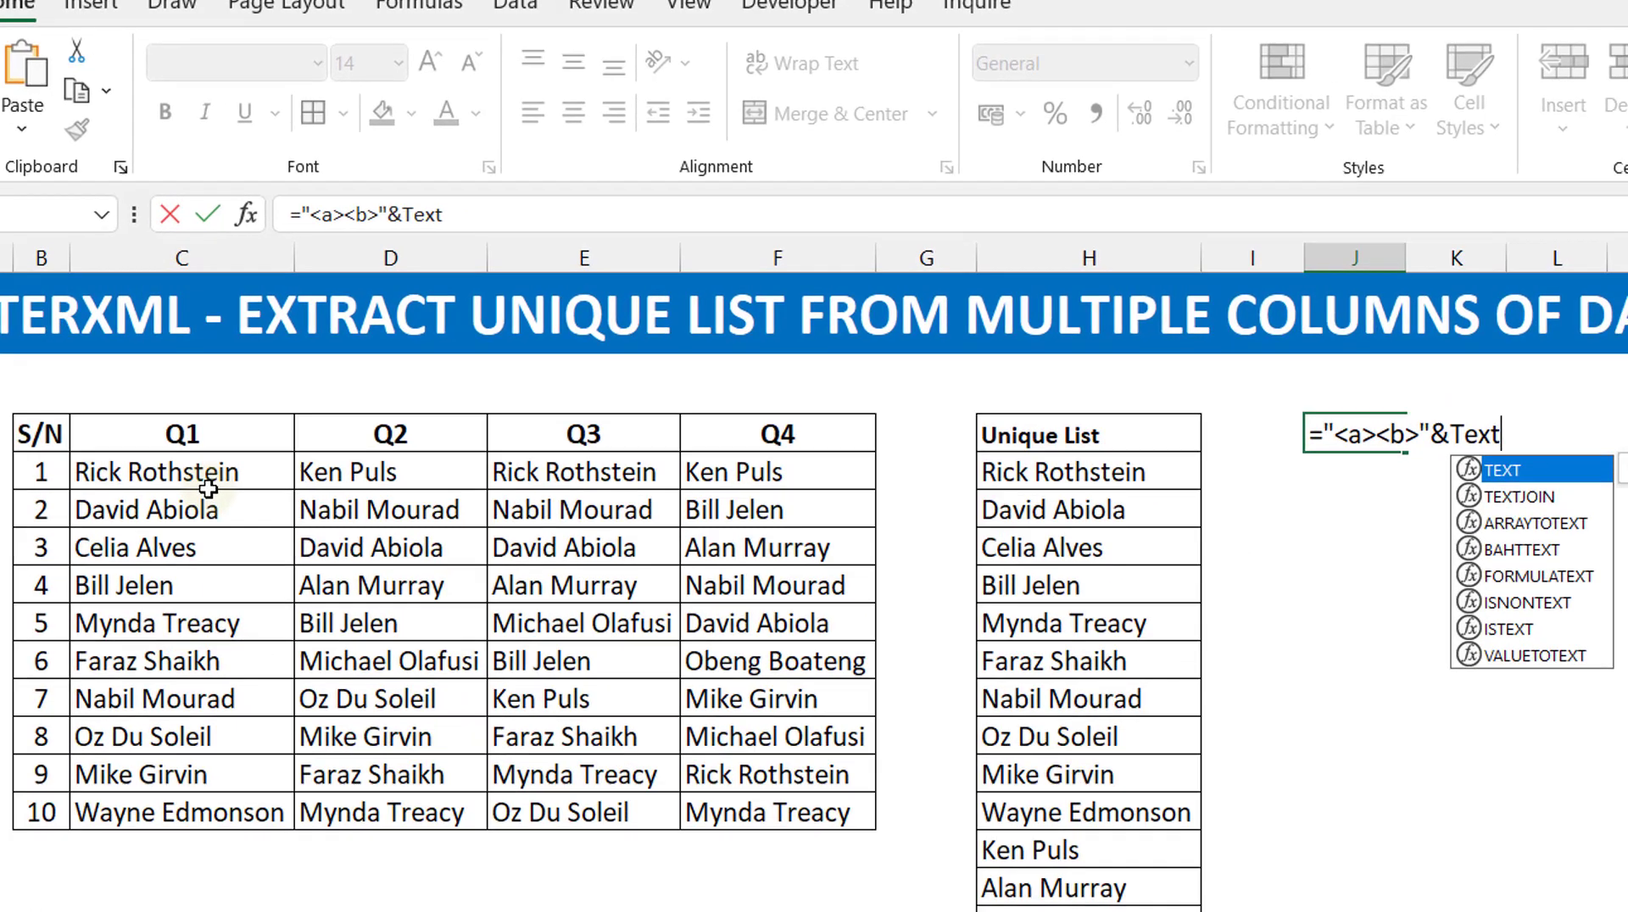
text(j)
key(Tab)
text("</b)
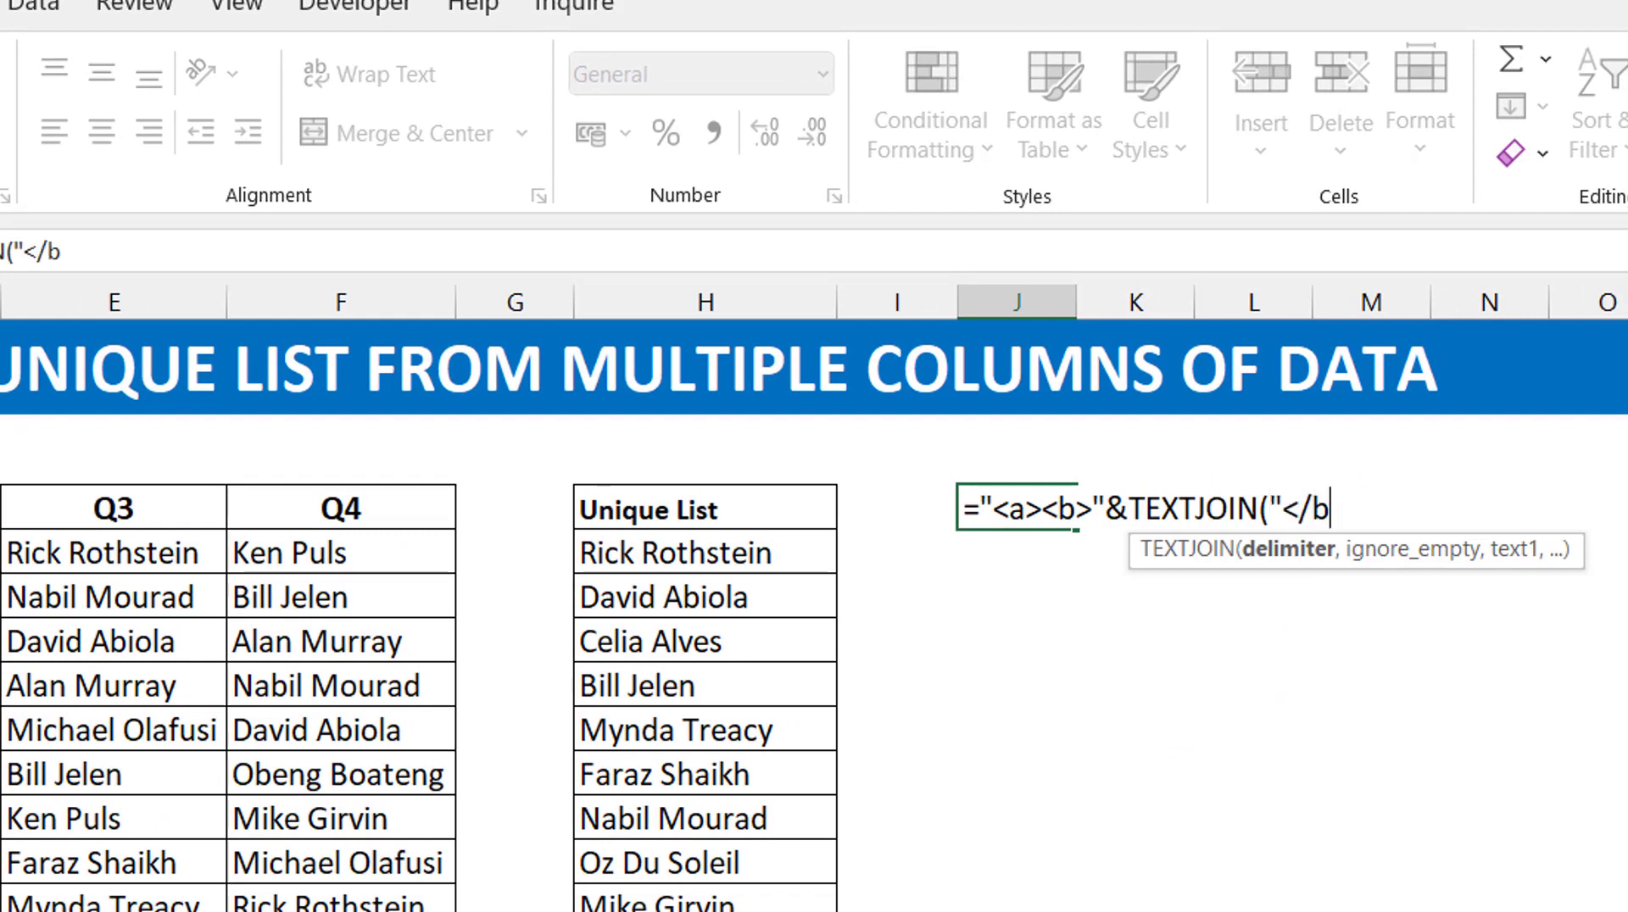
text(><b>)
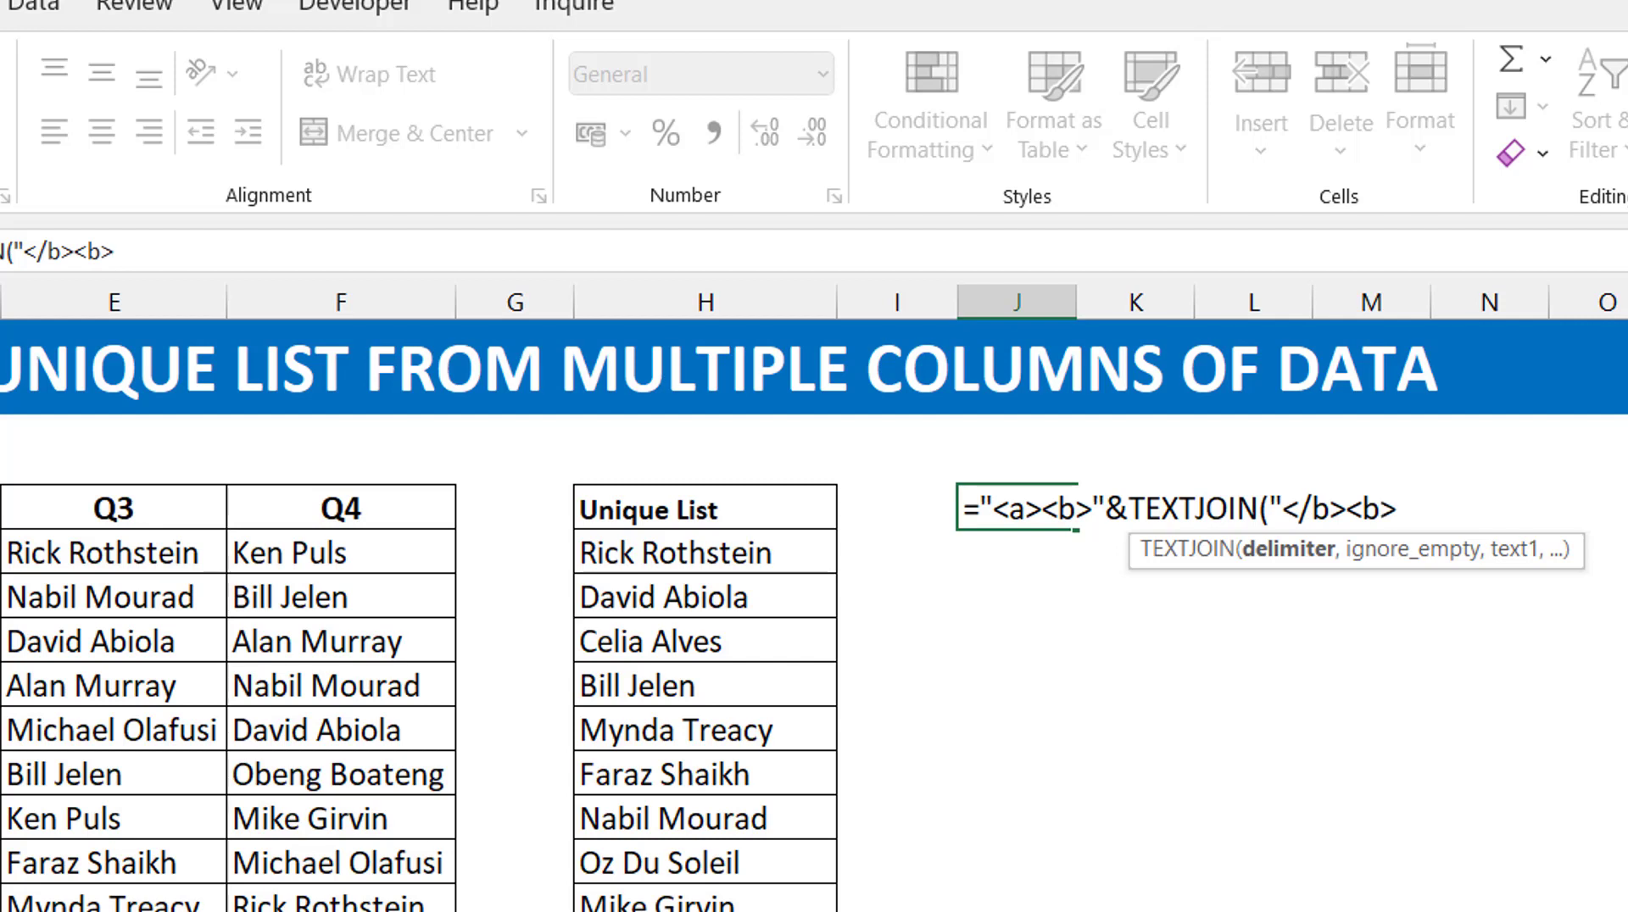
text(",)
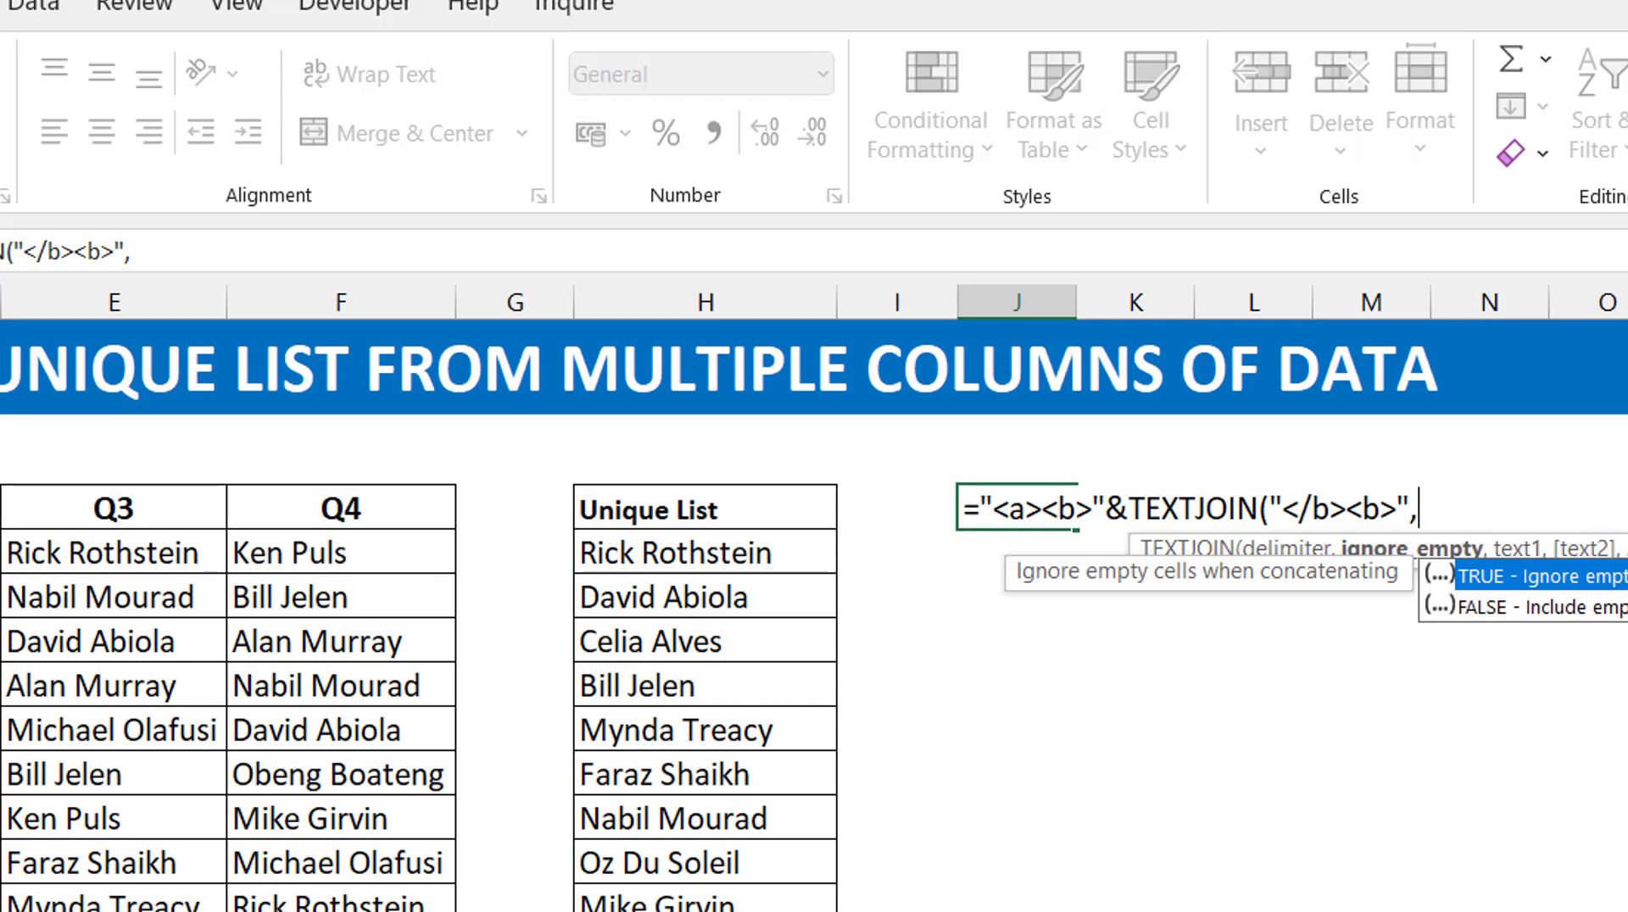
text(,)
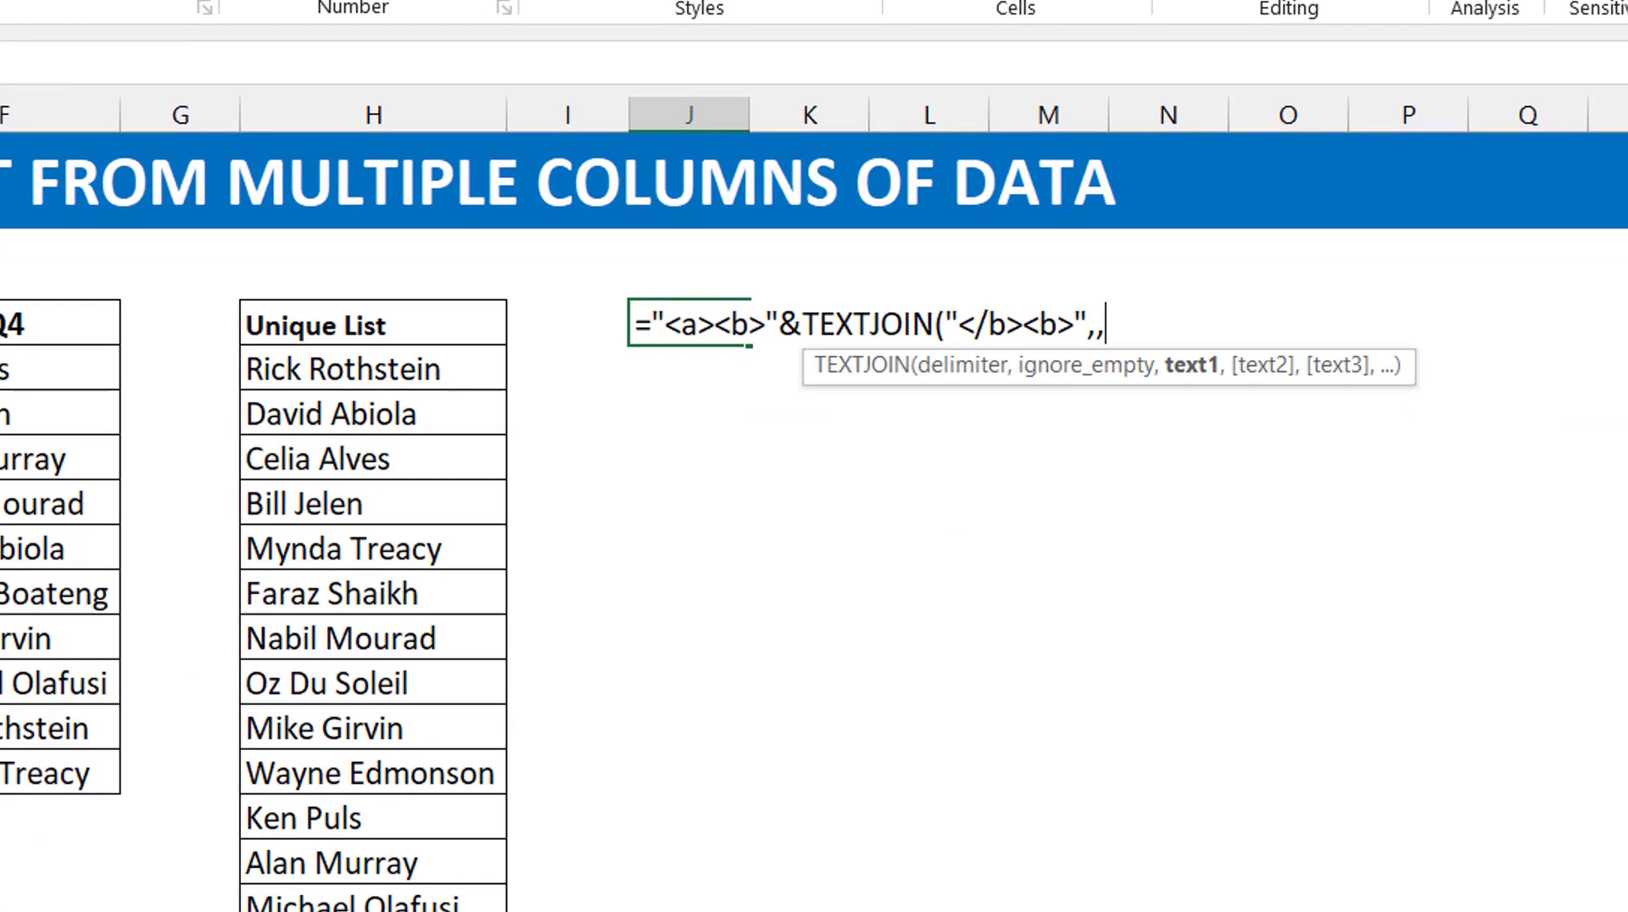
Supply the source names as the absolute range $C$5:$F$14 for TEXTJOIN's text argument and close the function.
text(C5)
key(ctrl+shift+Right)
key(ctrl+shift+Down)
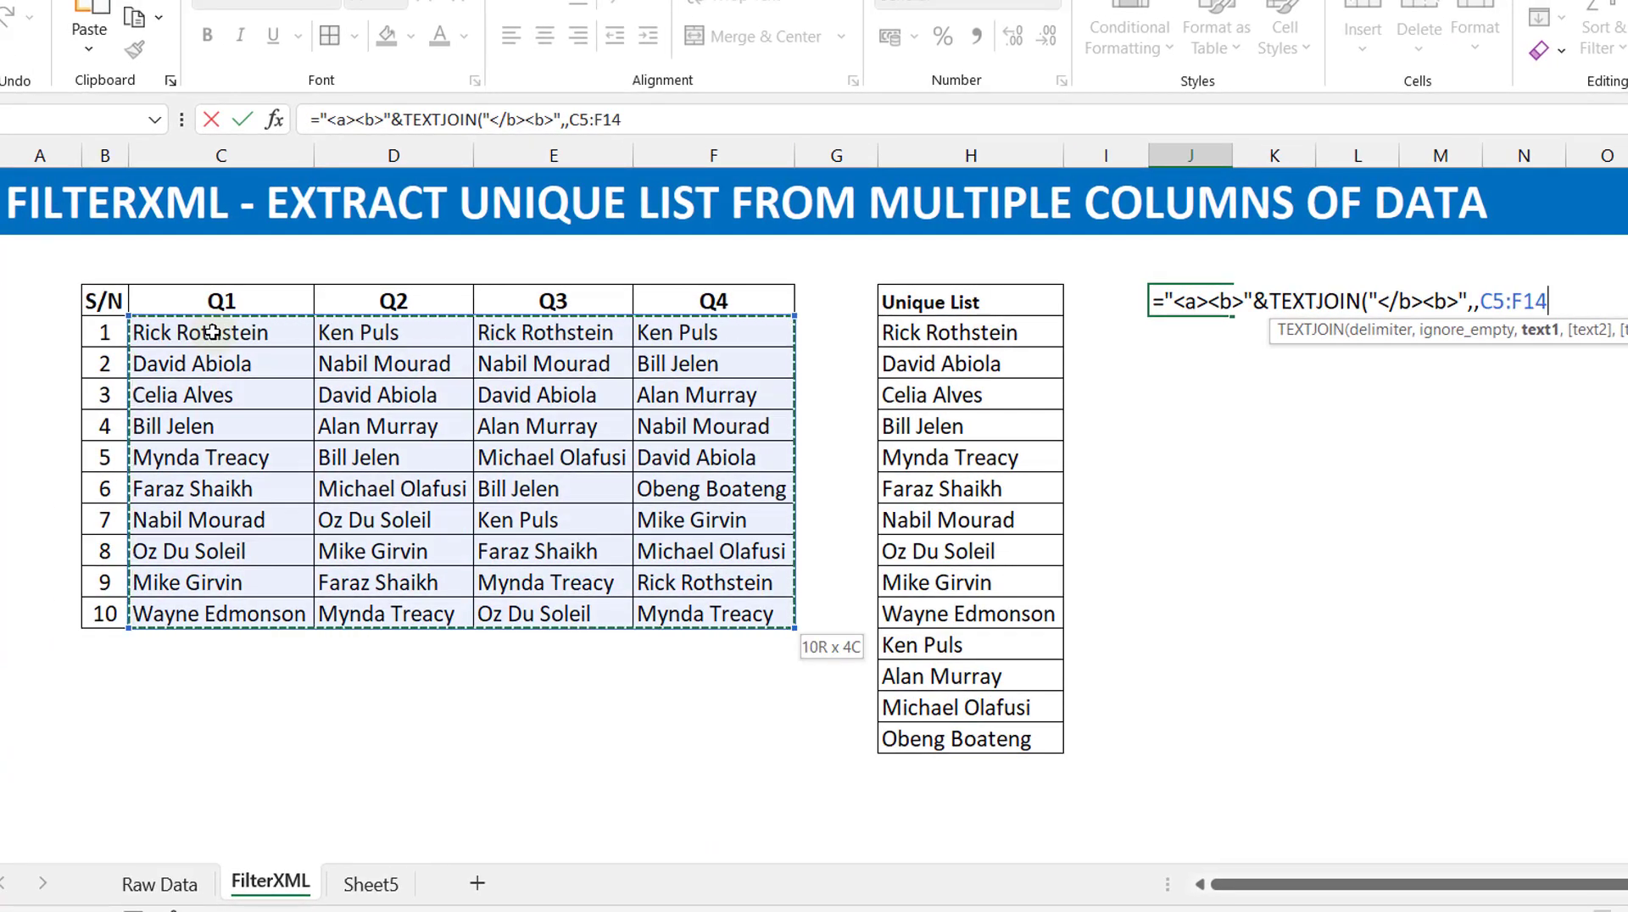
key(F4)
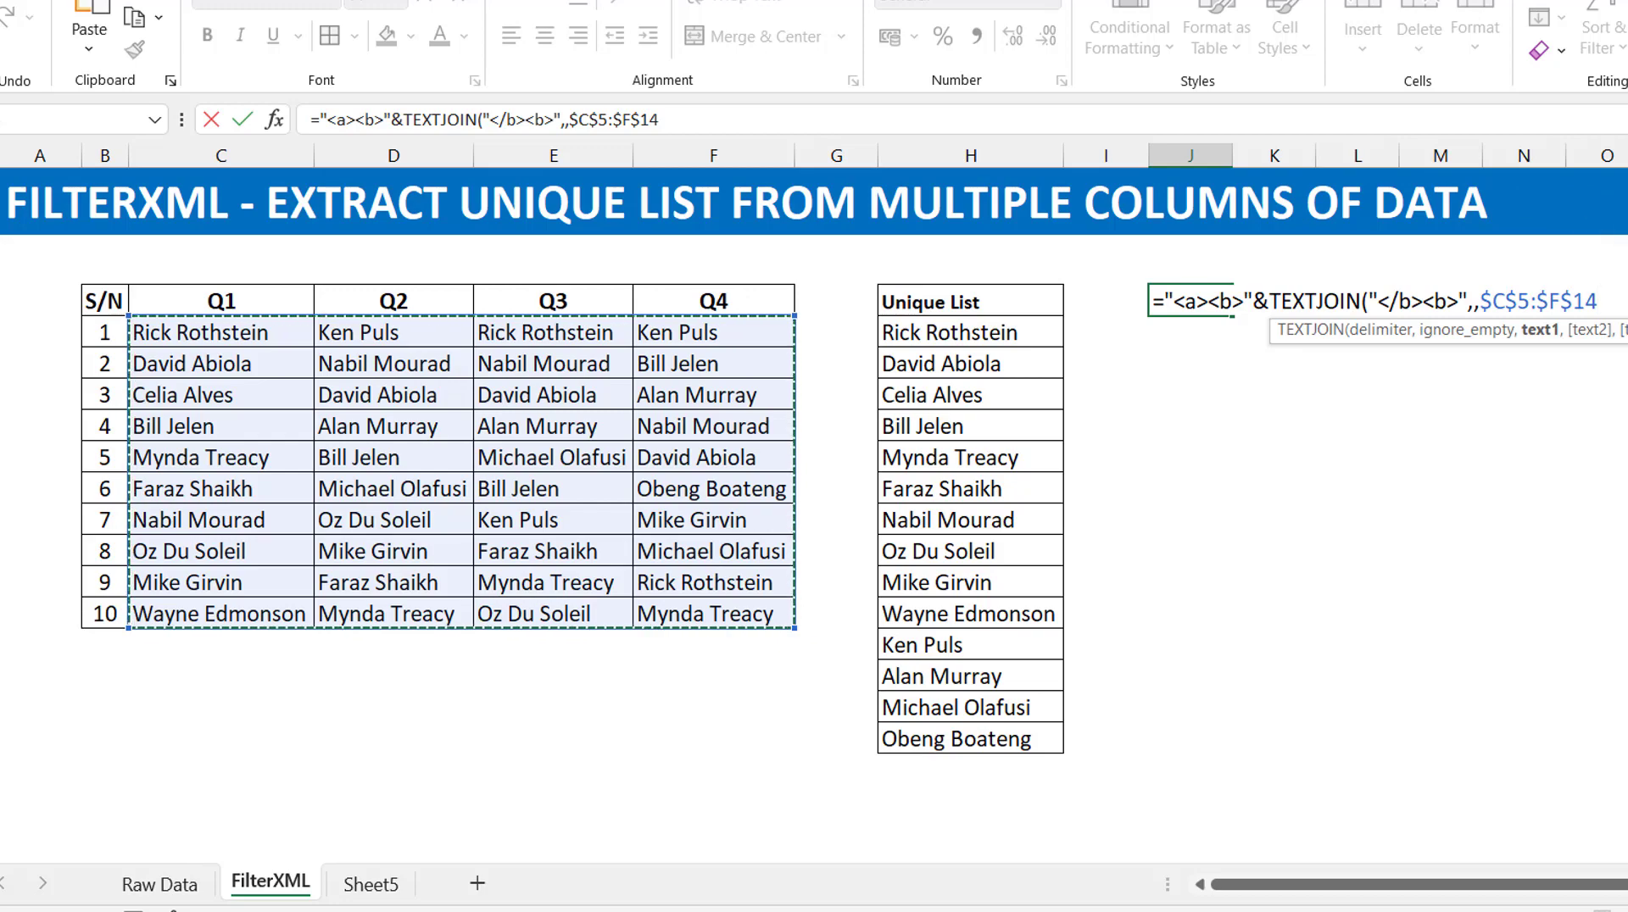
text())
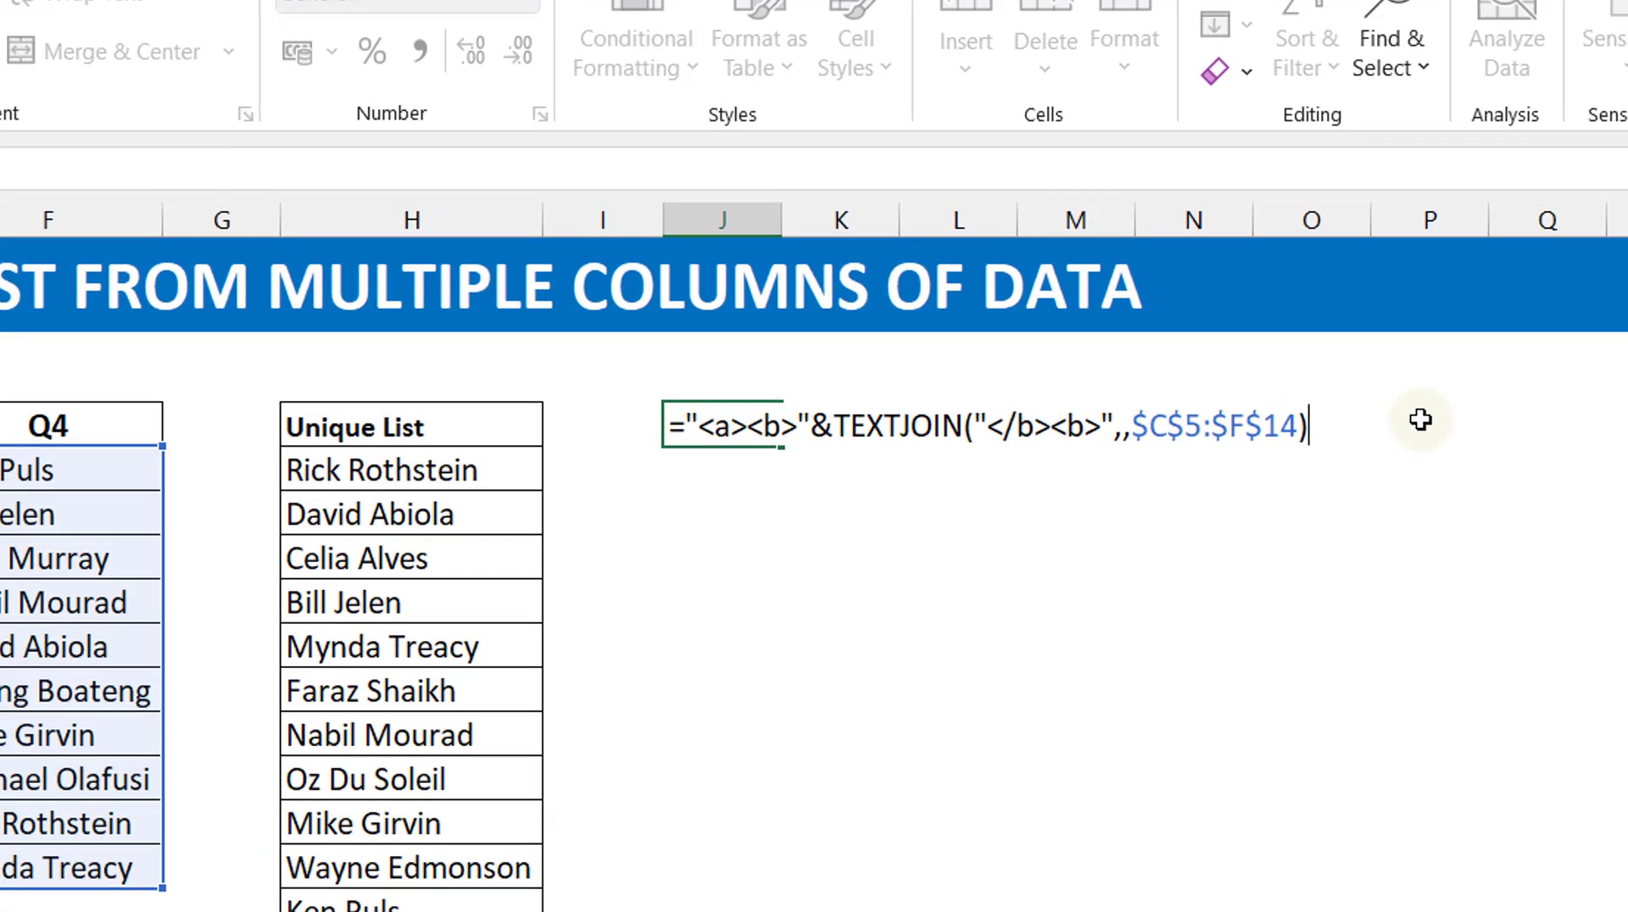
Append the closing tags as text after TEXTJOIN in the J4 formula: &"</b></a>", and enter the formula.
text(&"<)
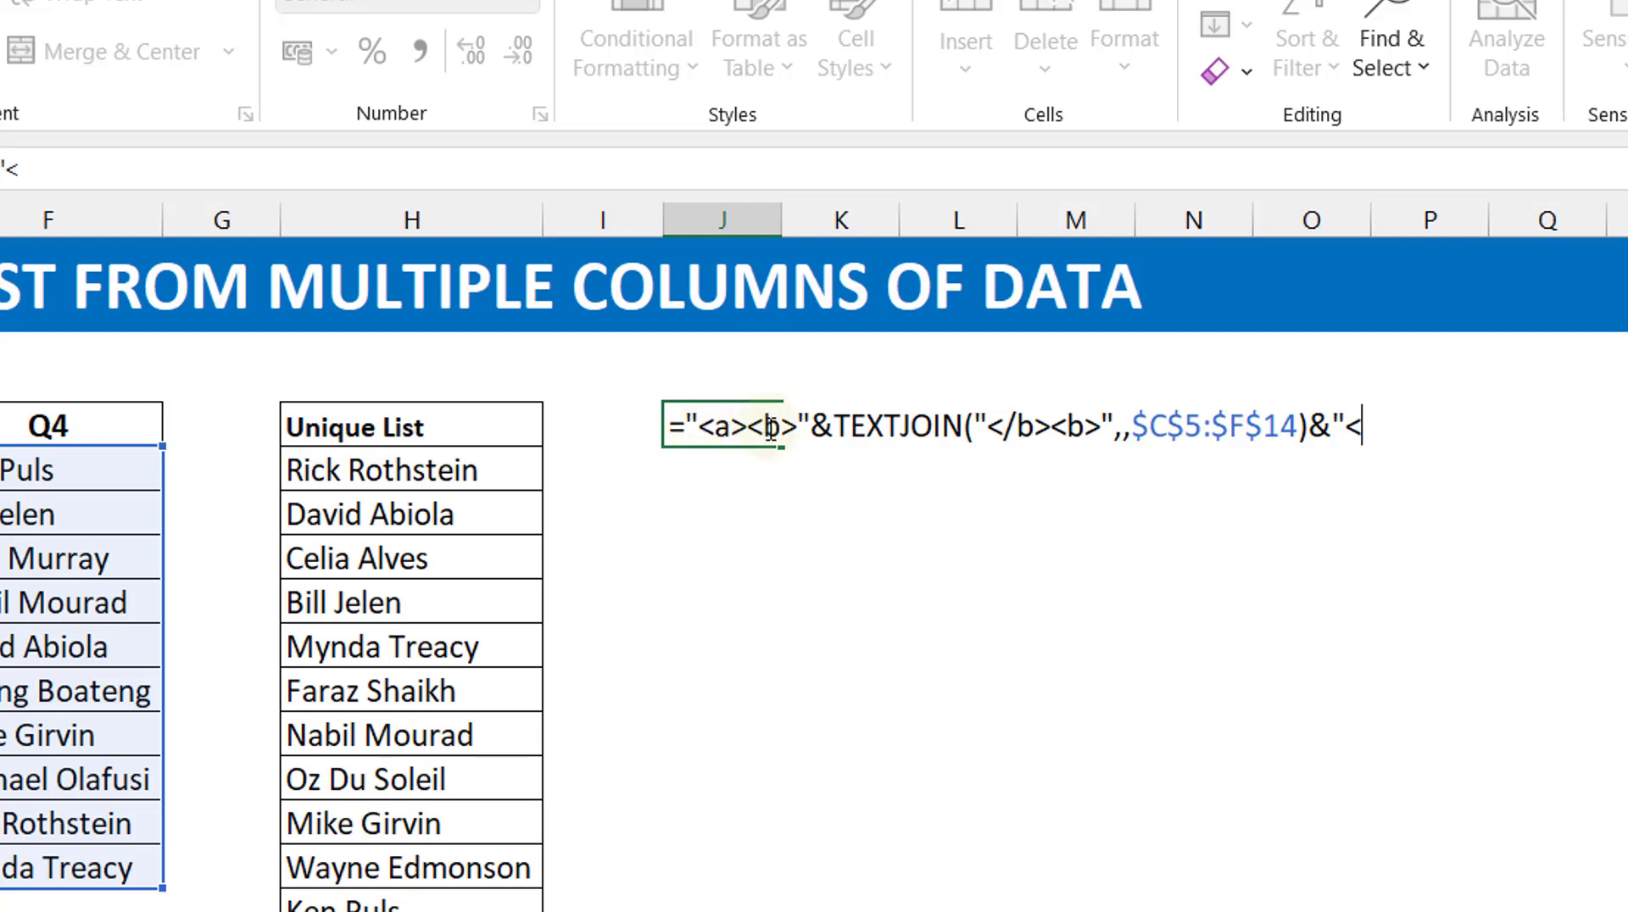
text(/b)
text(><)
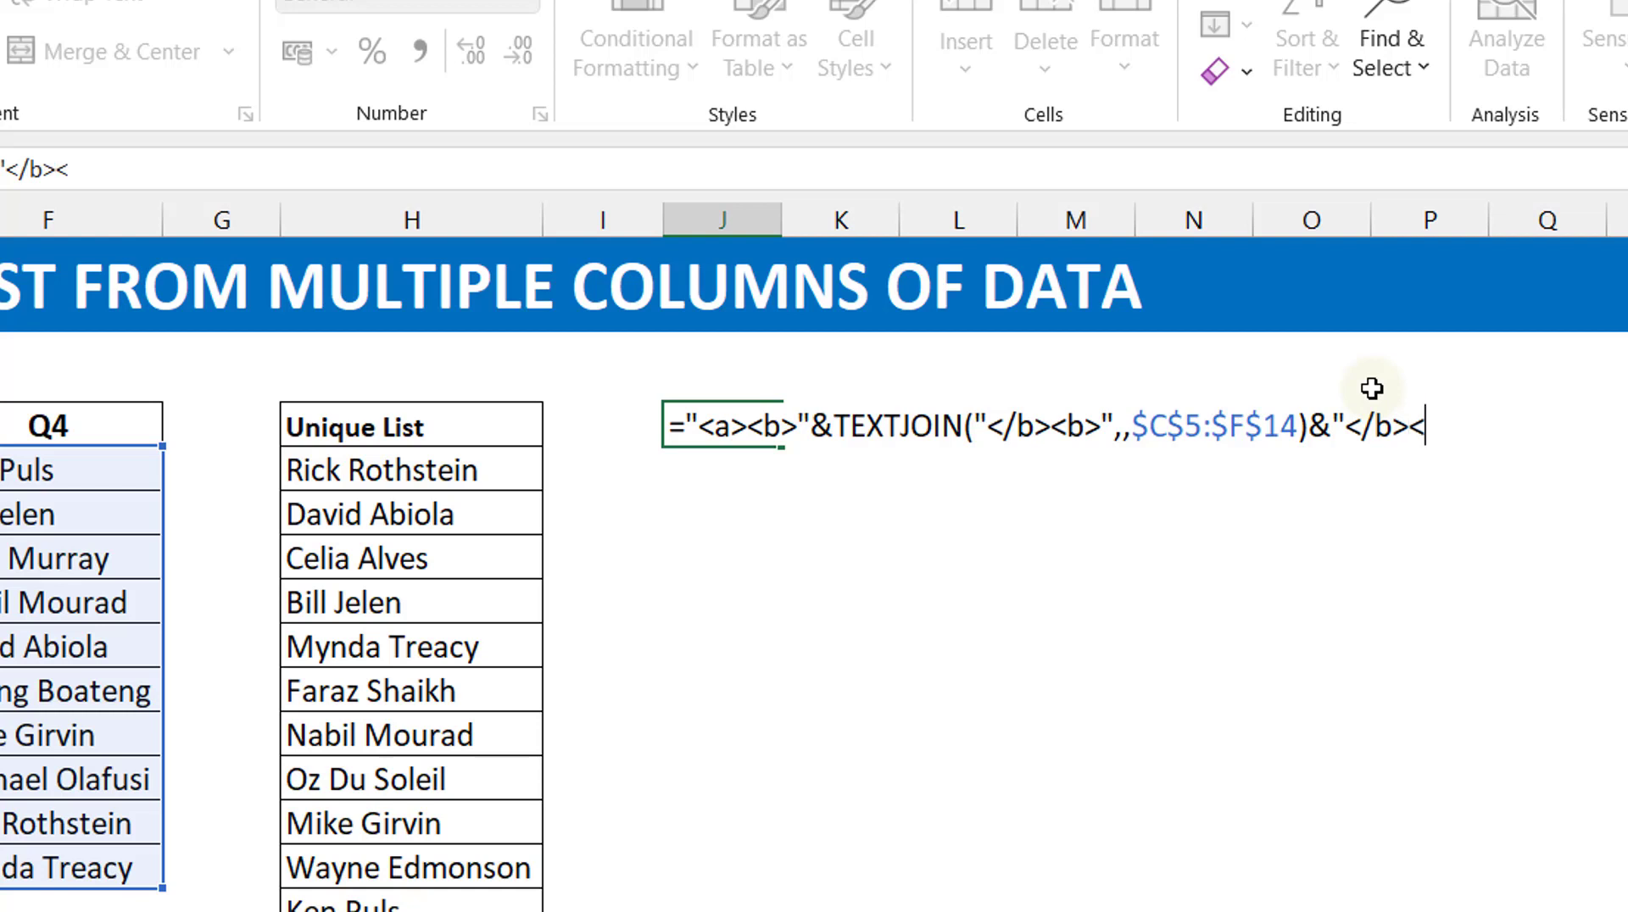
text(/a>")
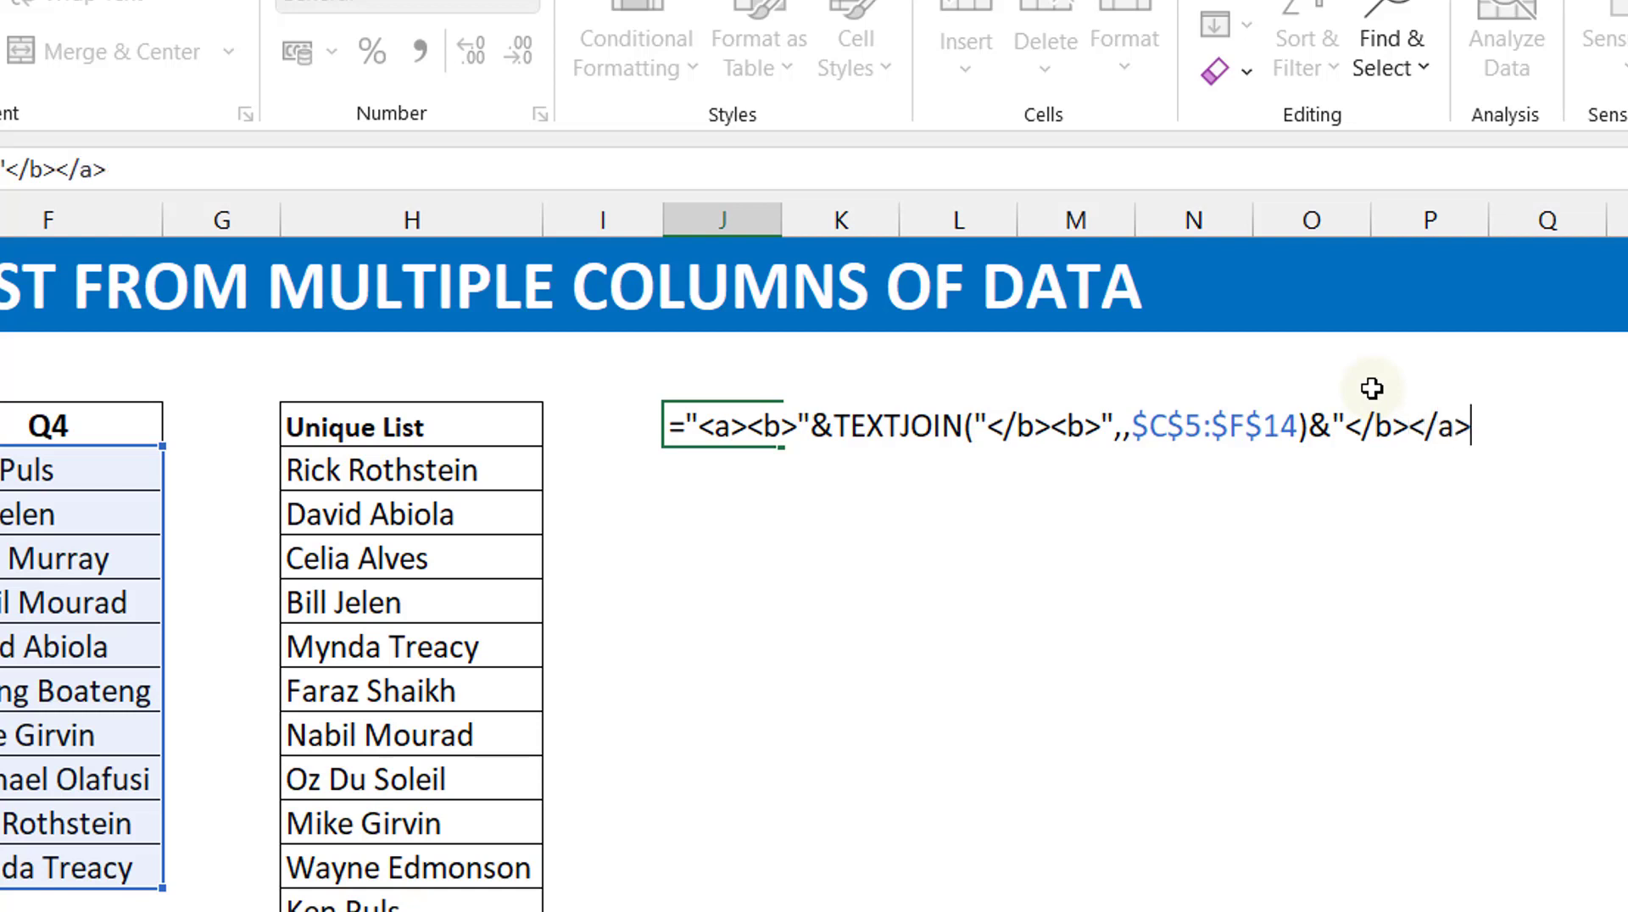
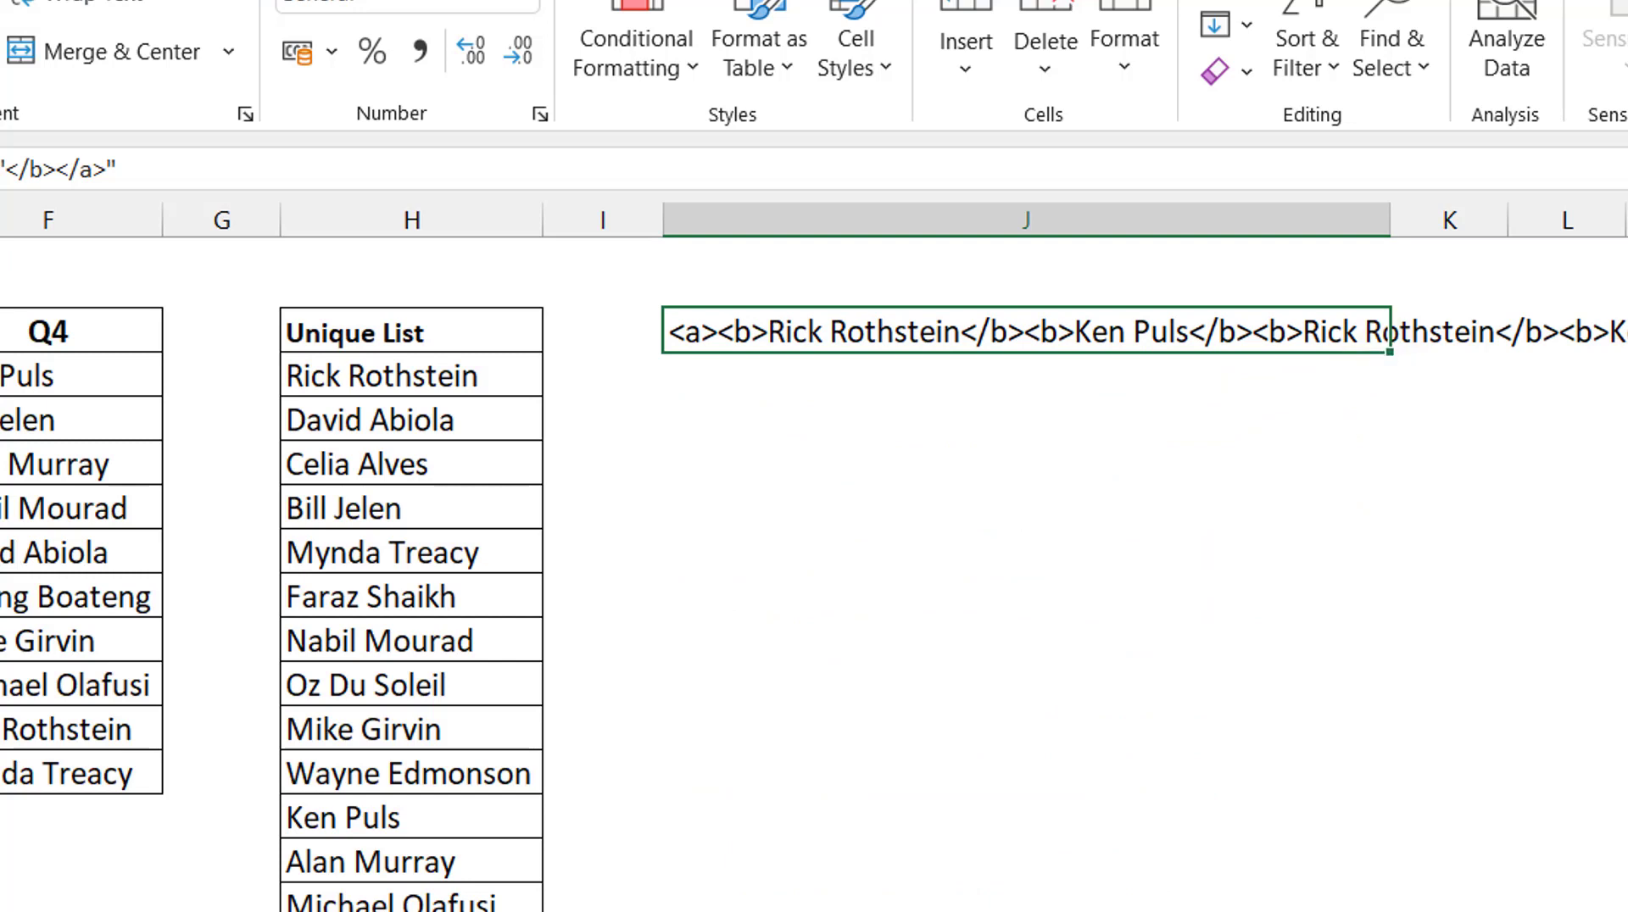
Widen column J slightly and check the joined XML string against the source table down to cell F14.
scroll(814, 560, up, 1)
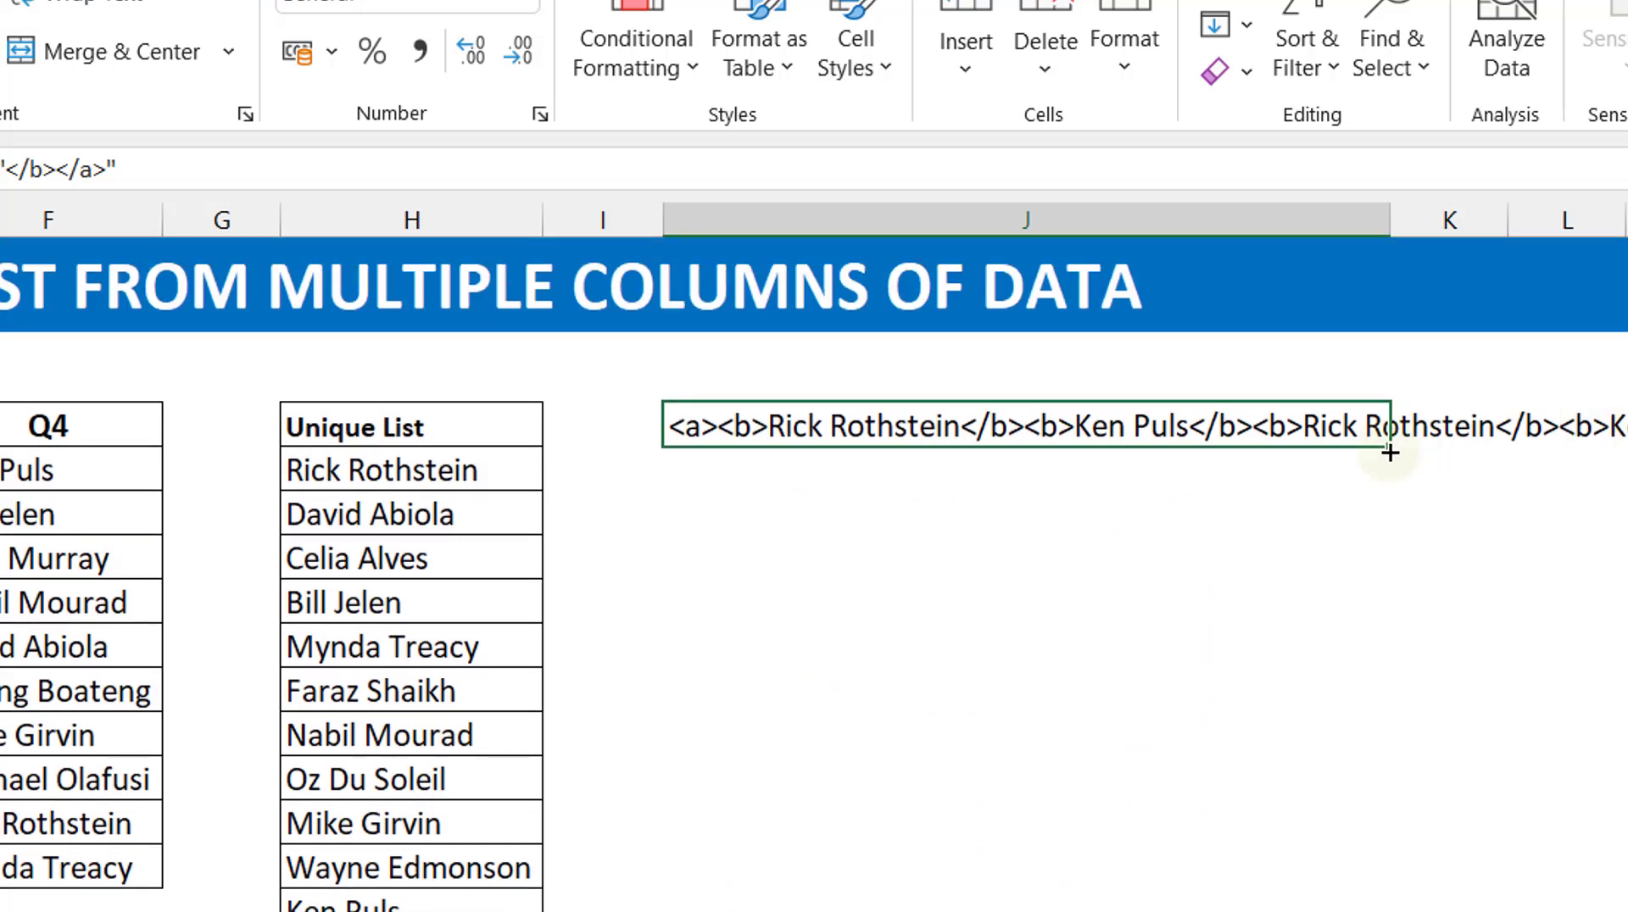
drag(1385, 209, 1413, 211)
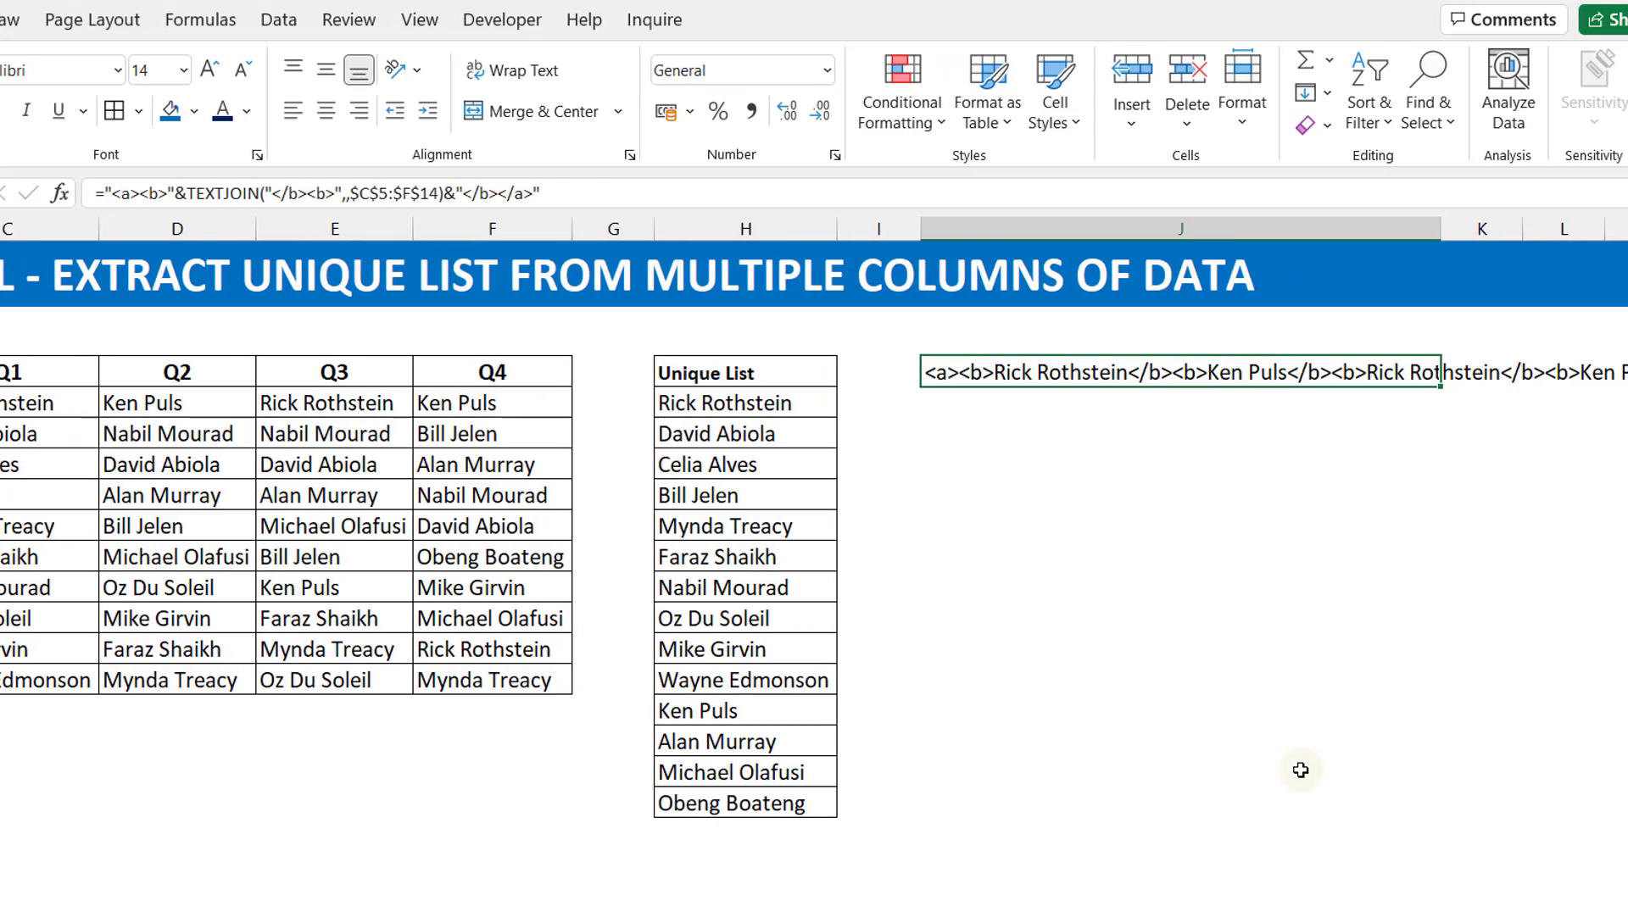
scroll(815, 517, right, 3)
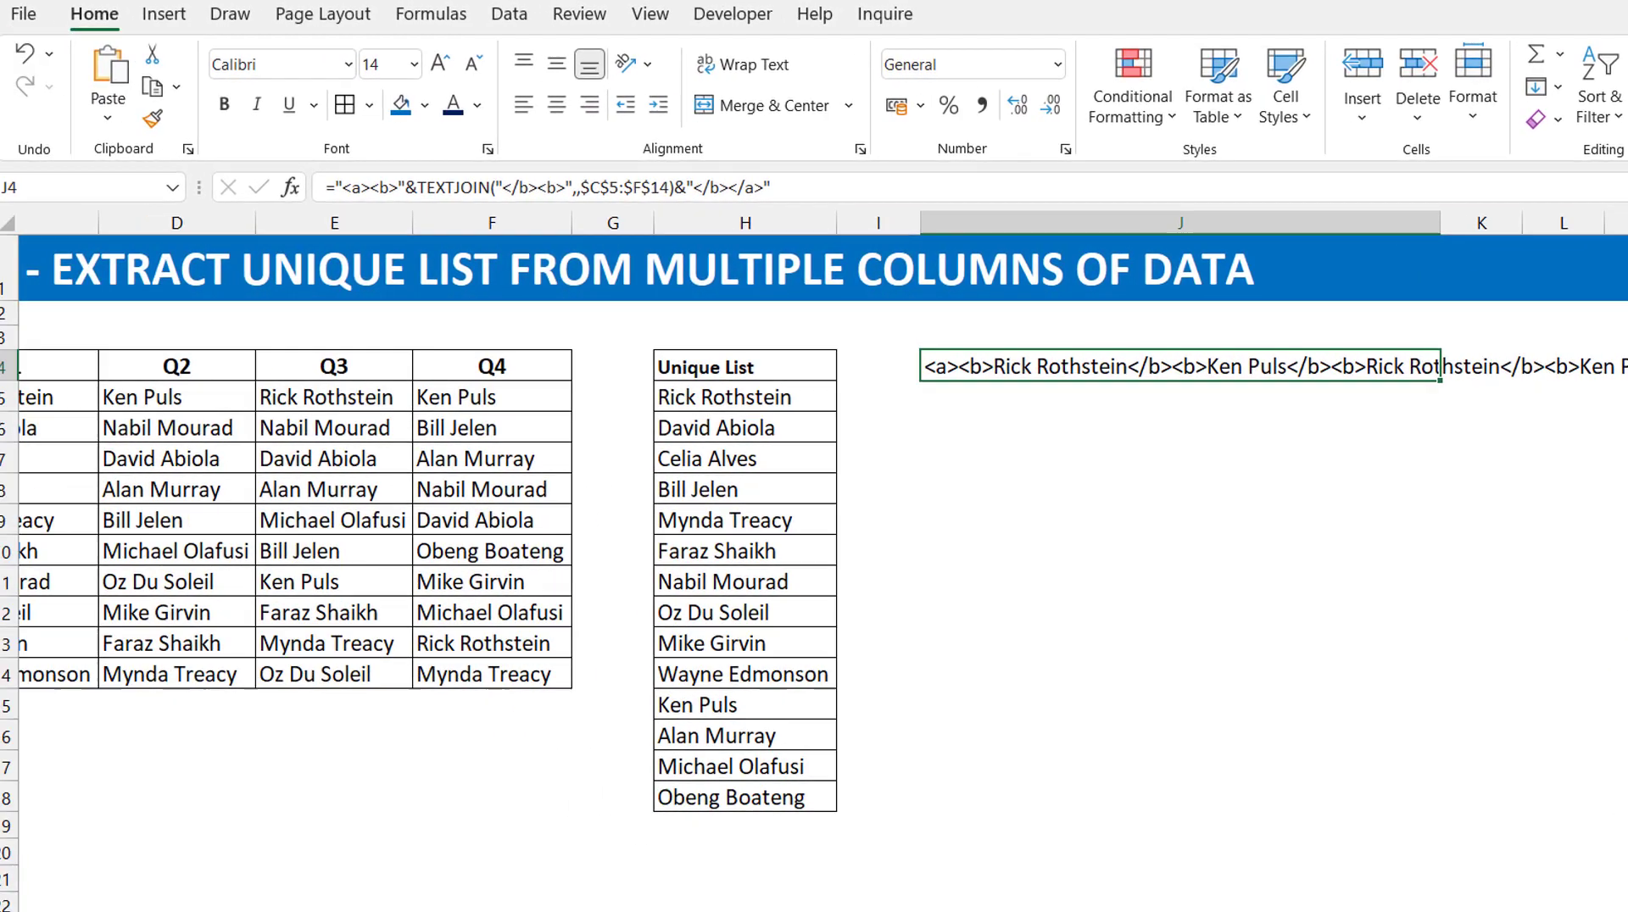
scroll(640, 517, left, 3)
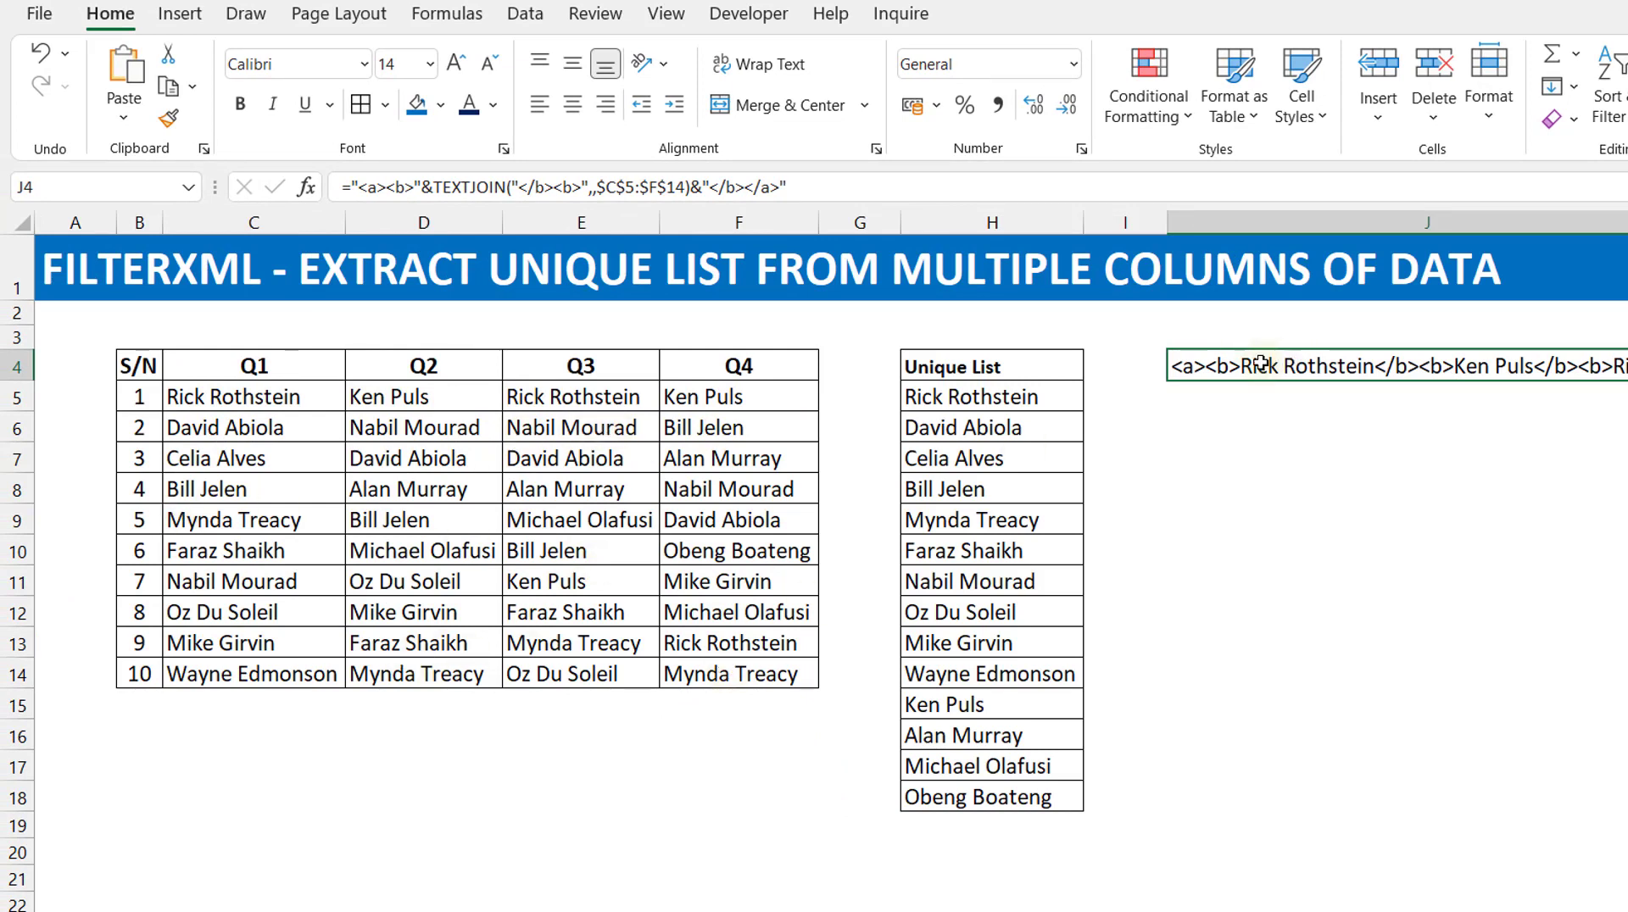
click(740, 677)
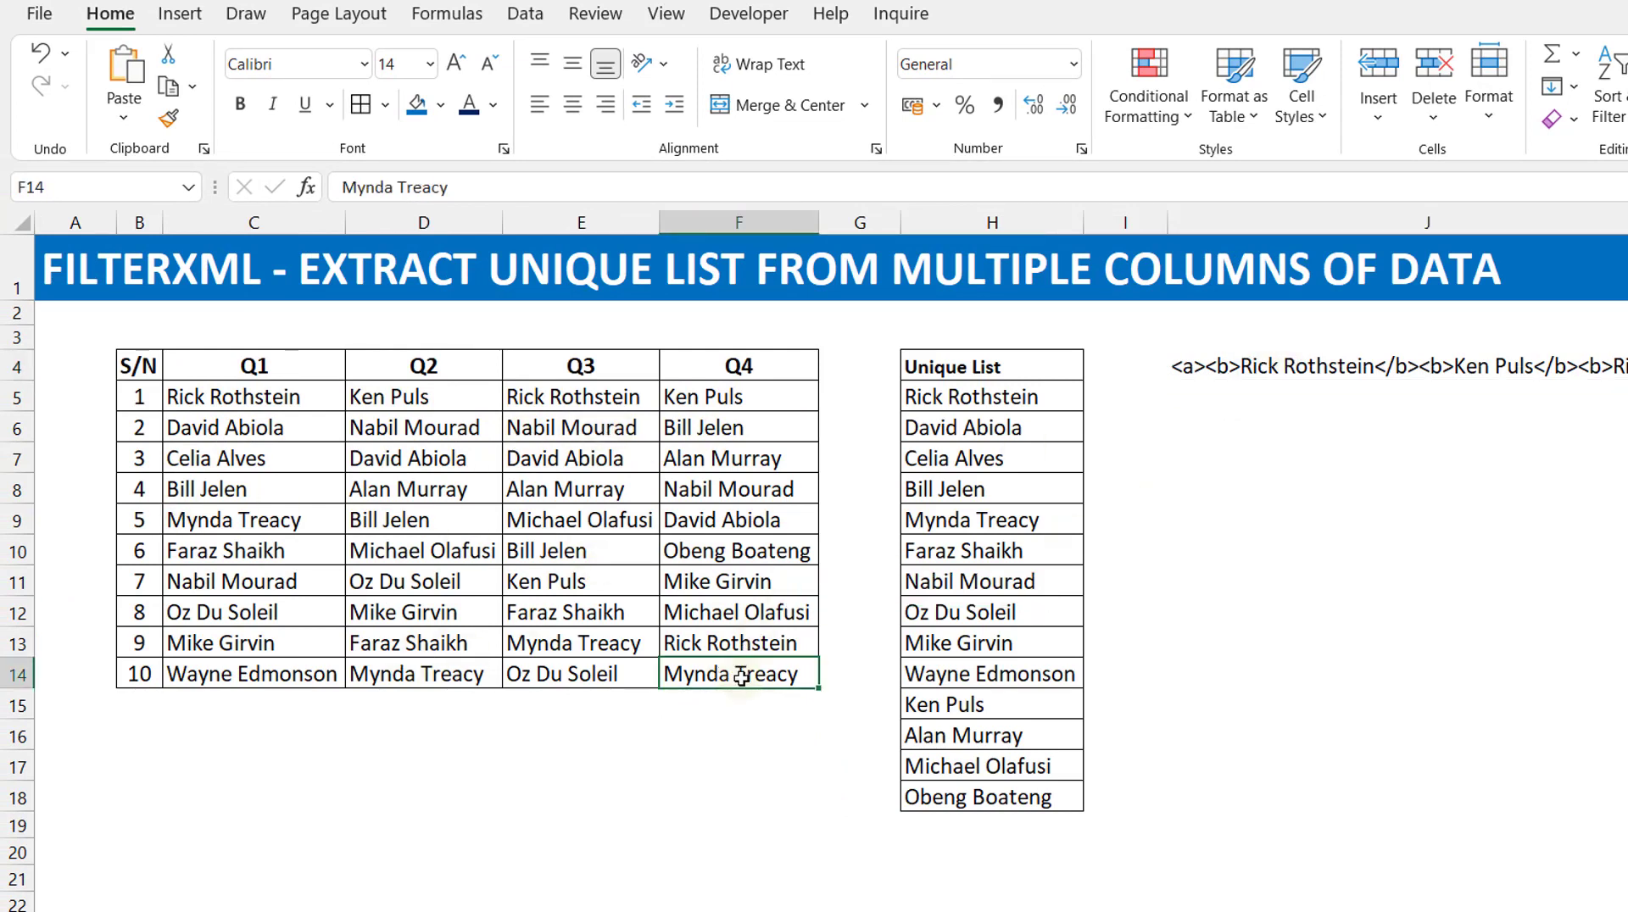
Insert the FILTERXML function at the start of the J4 formula so the concatenated string becomes its xml argument.
click(1207, 366)
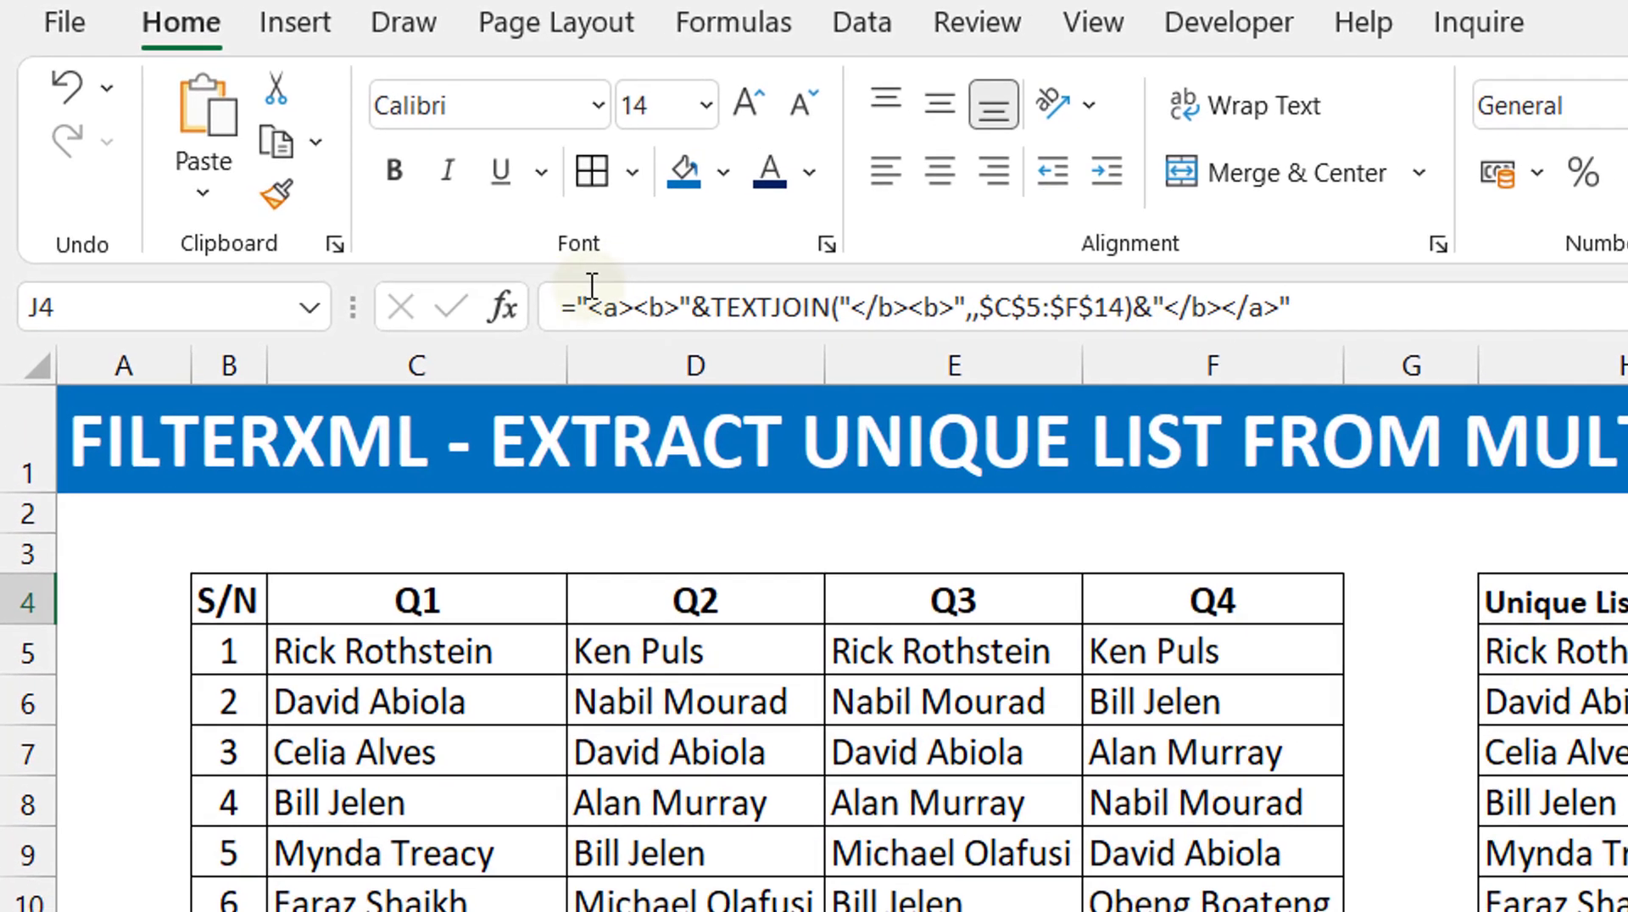
click(352, 186)
text(filter)
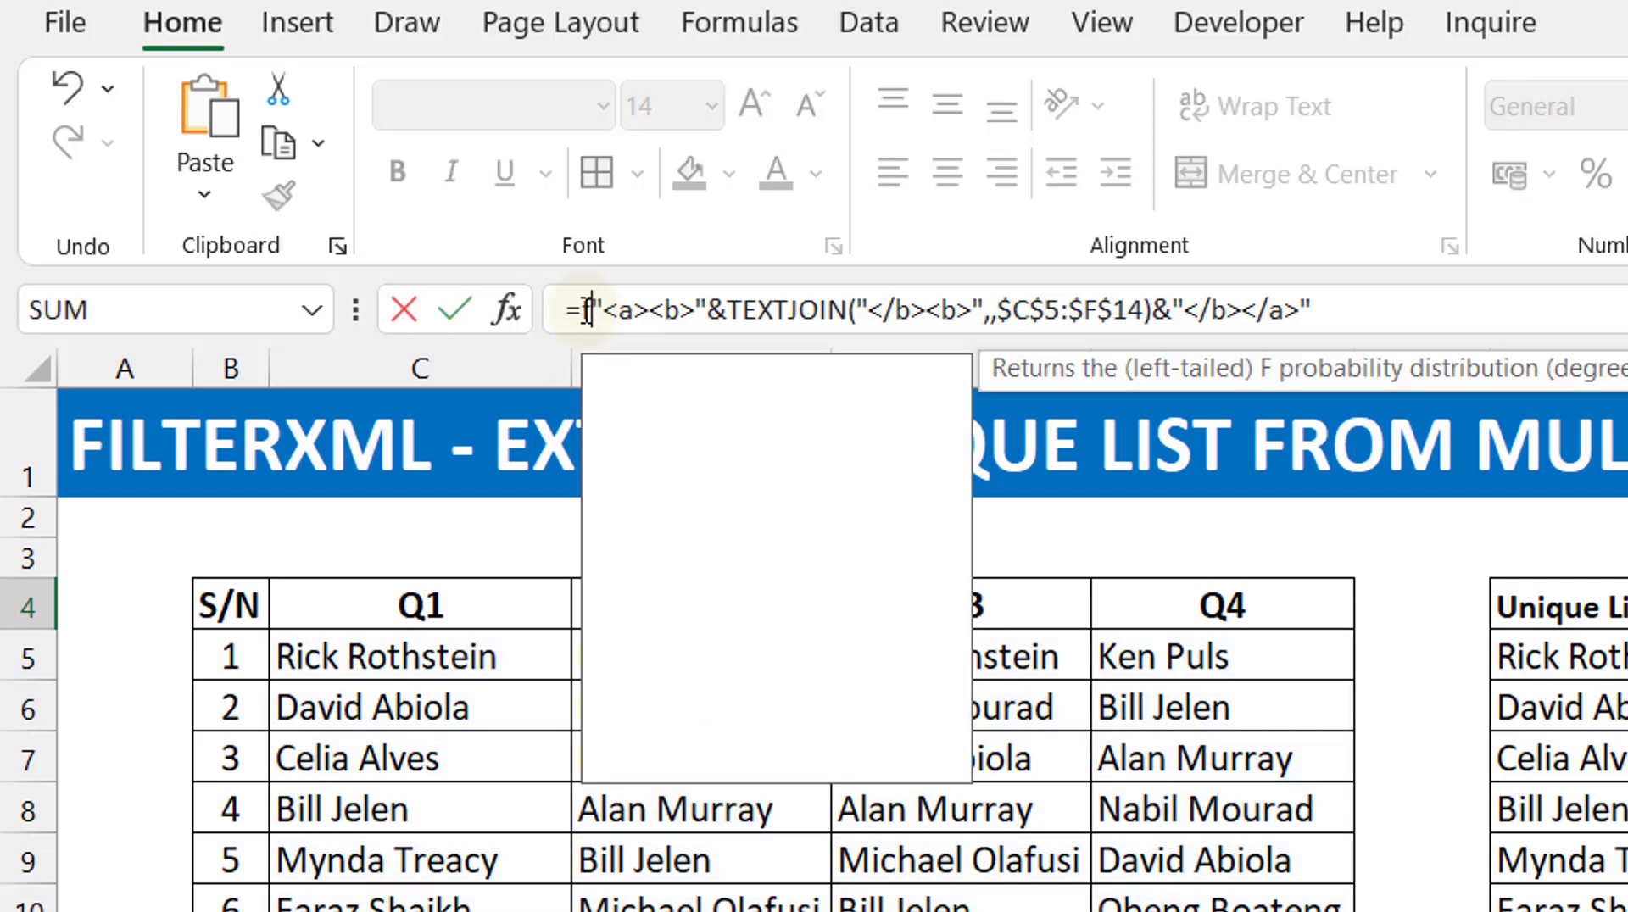
key(Down)
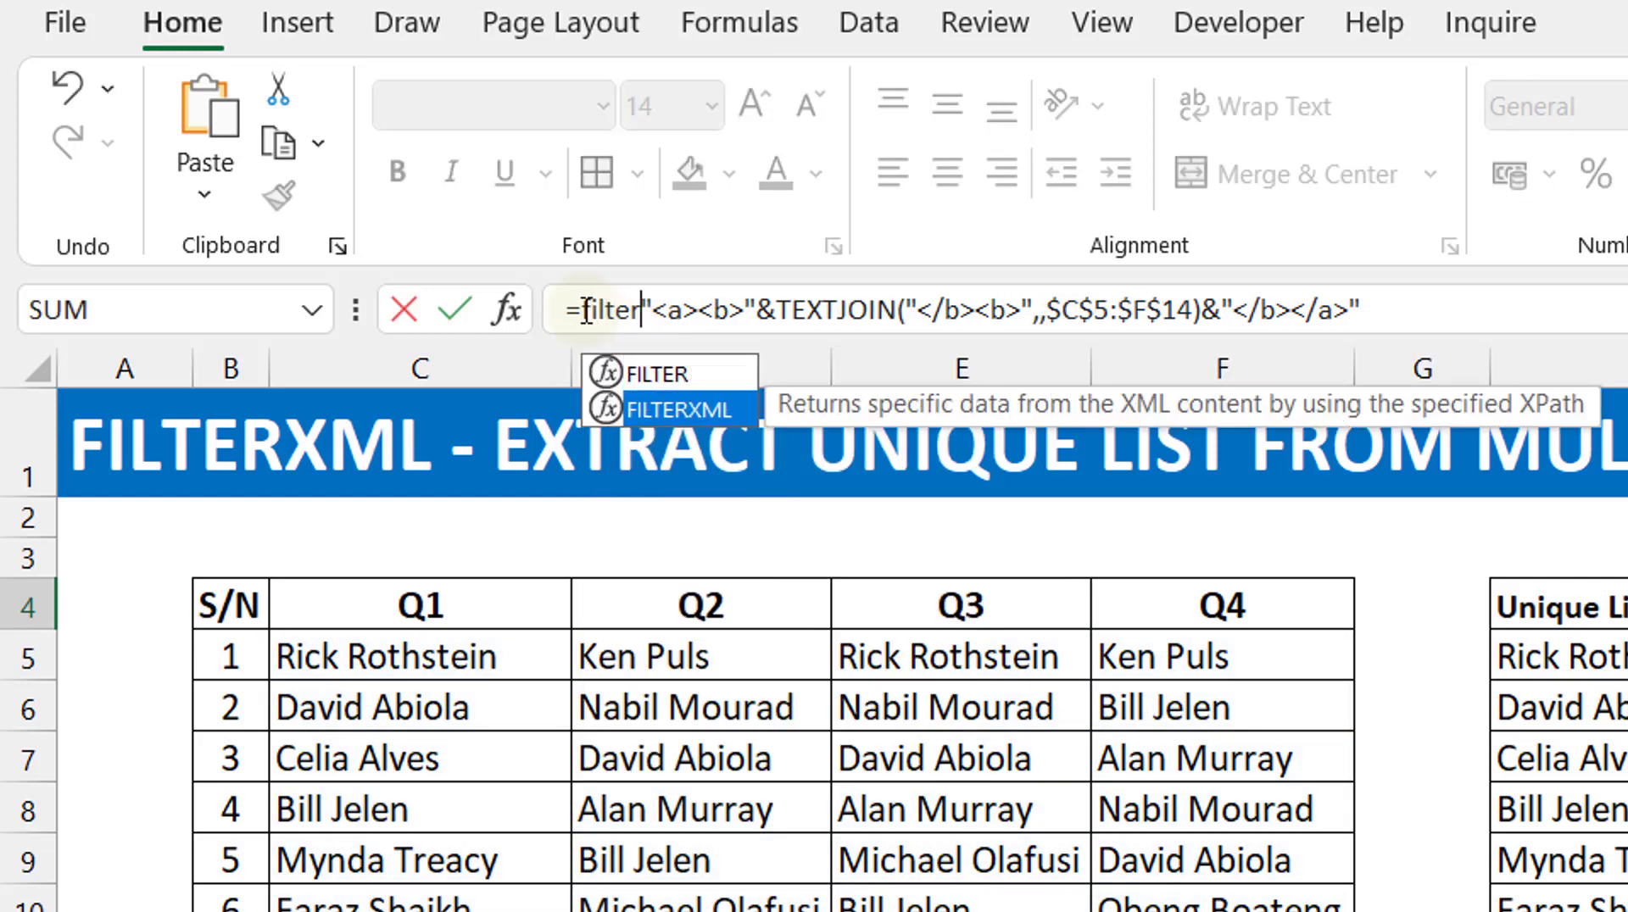
key(Tab)
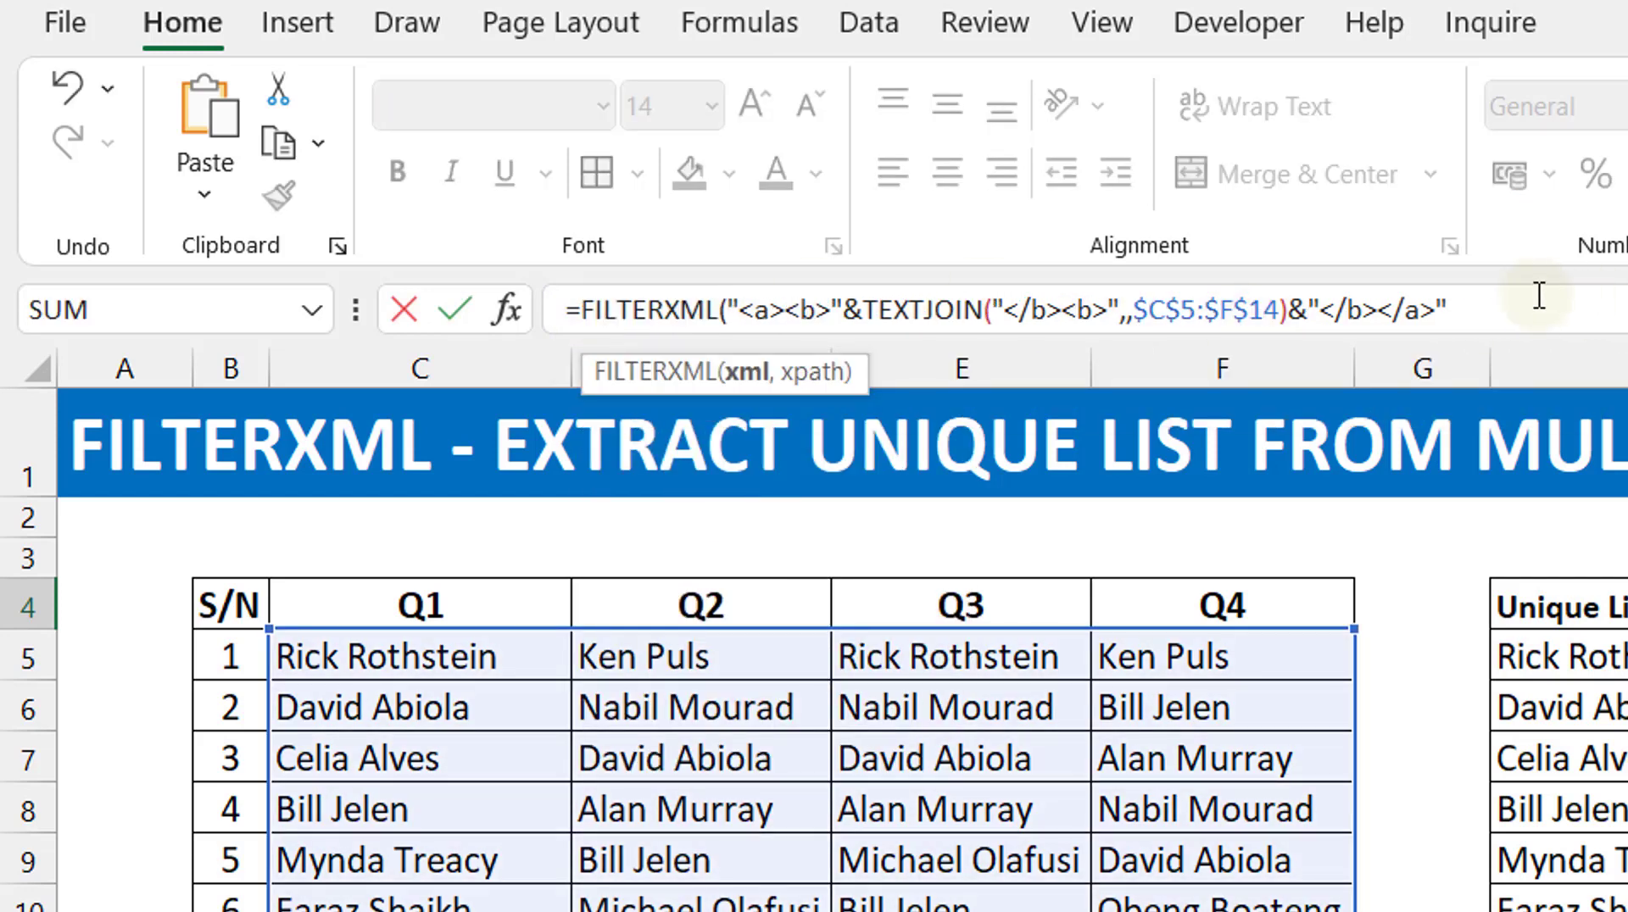
Supply "//b" as FILTERXML's xpath argument, close the function and enter the formula, keeping J4 selected.
text(,)
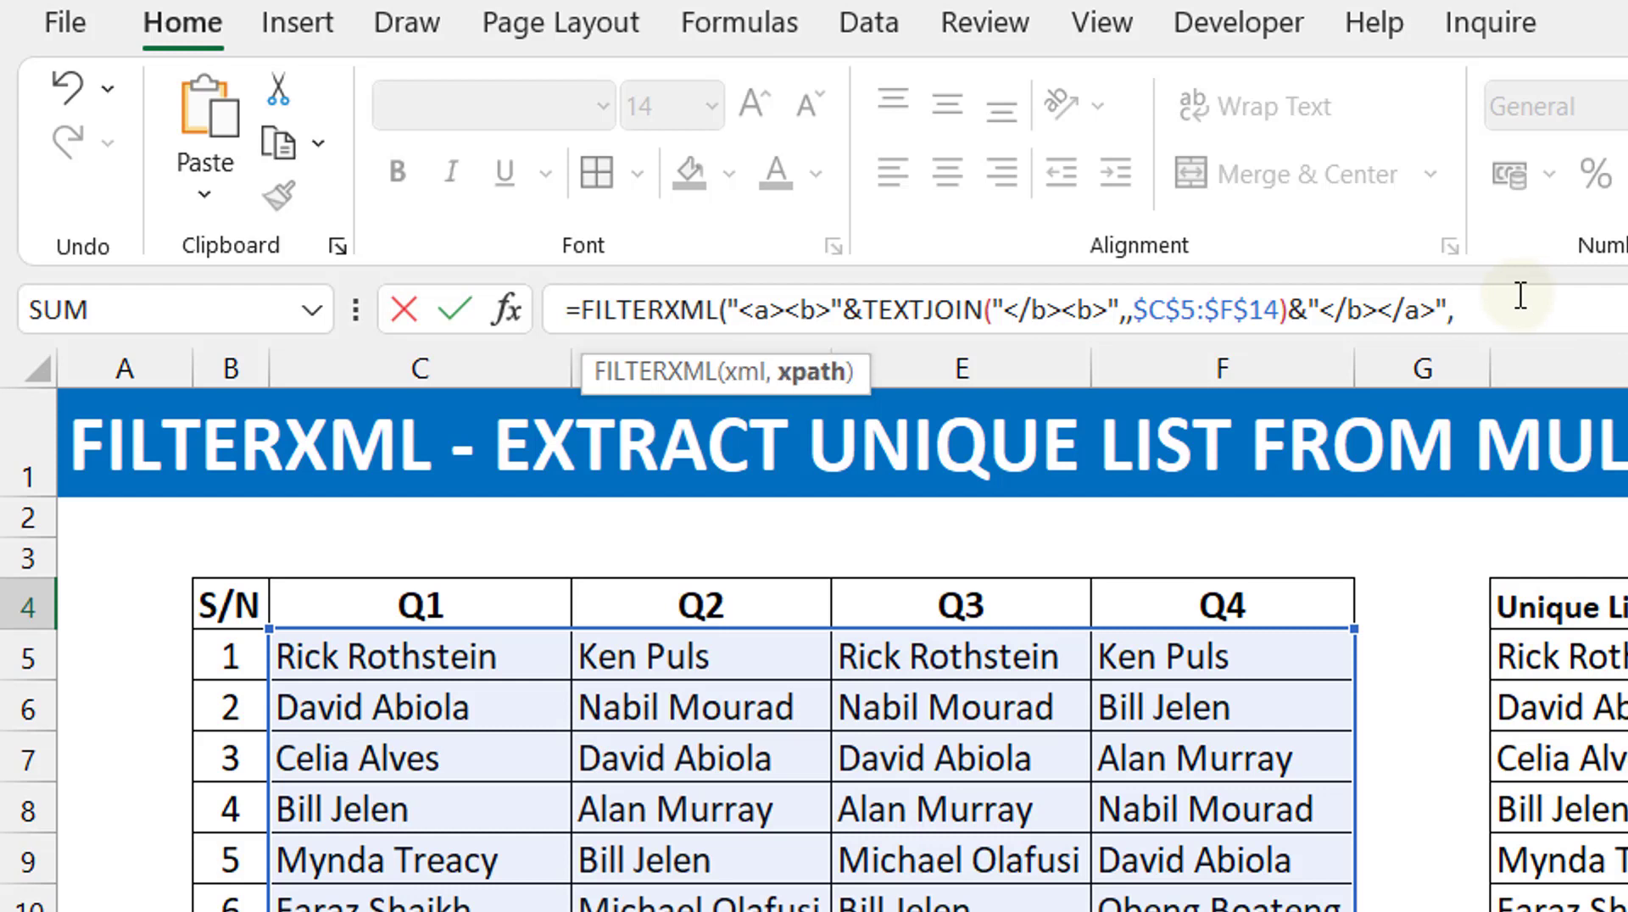
text("//b"))
key(Return)
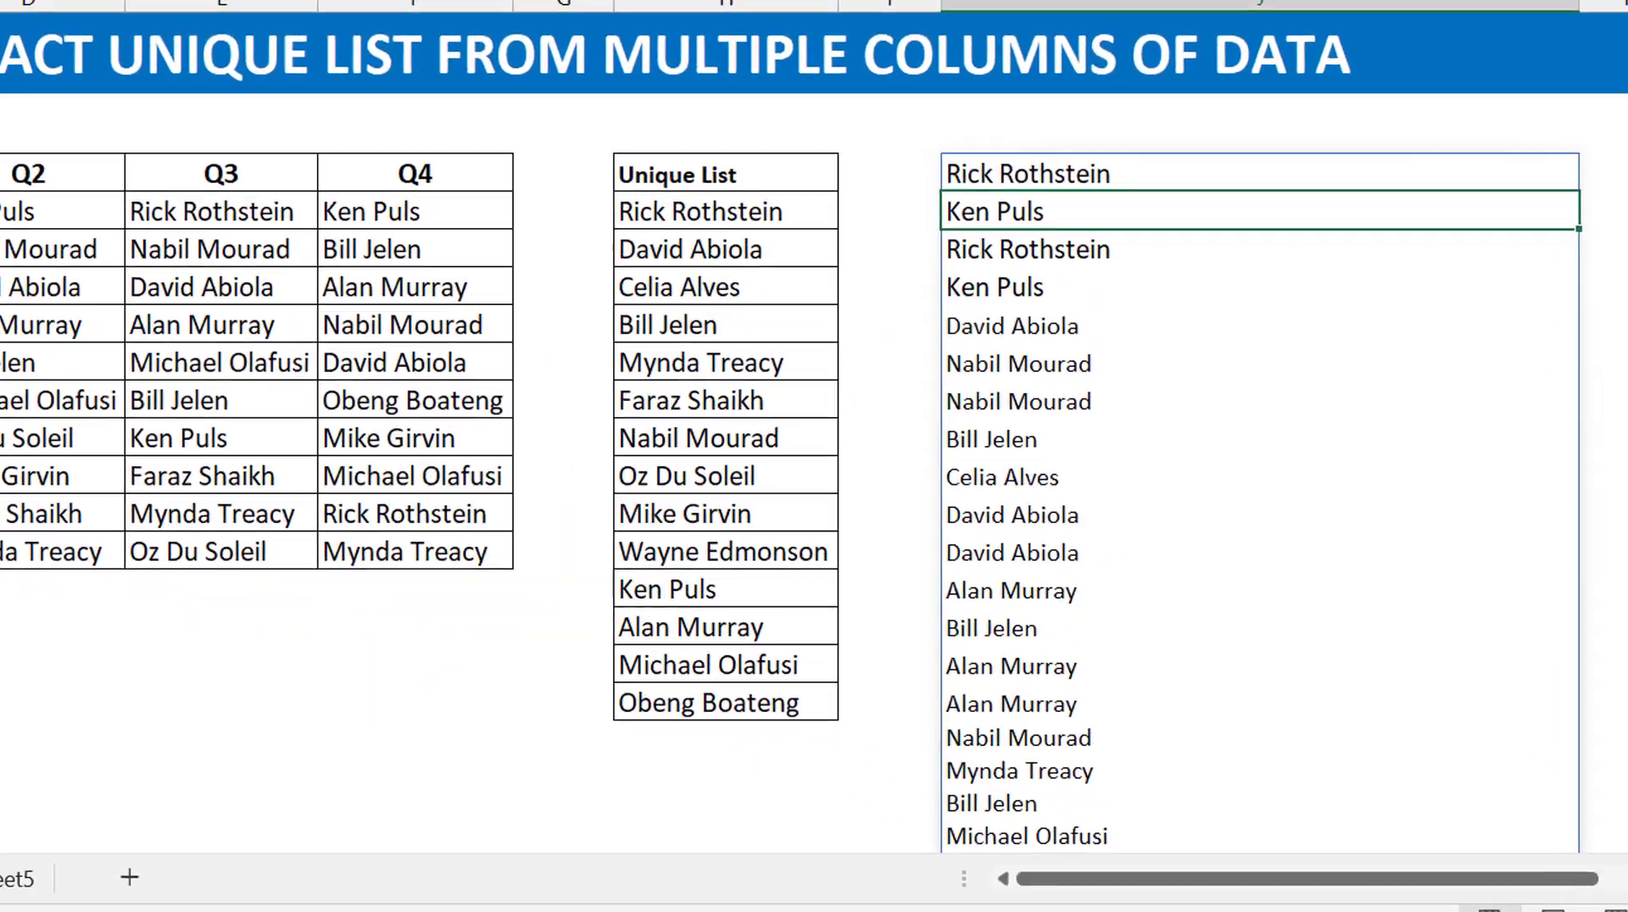
key(Up)
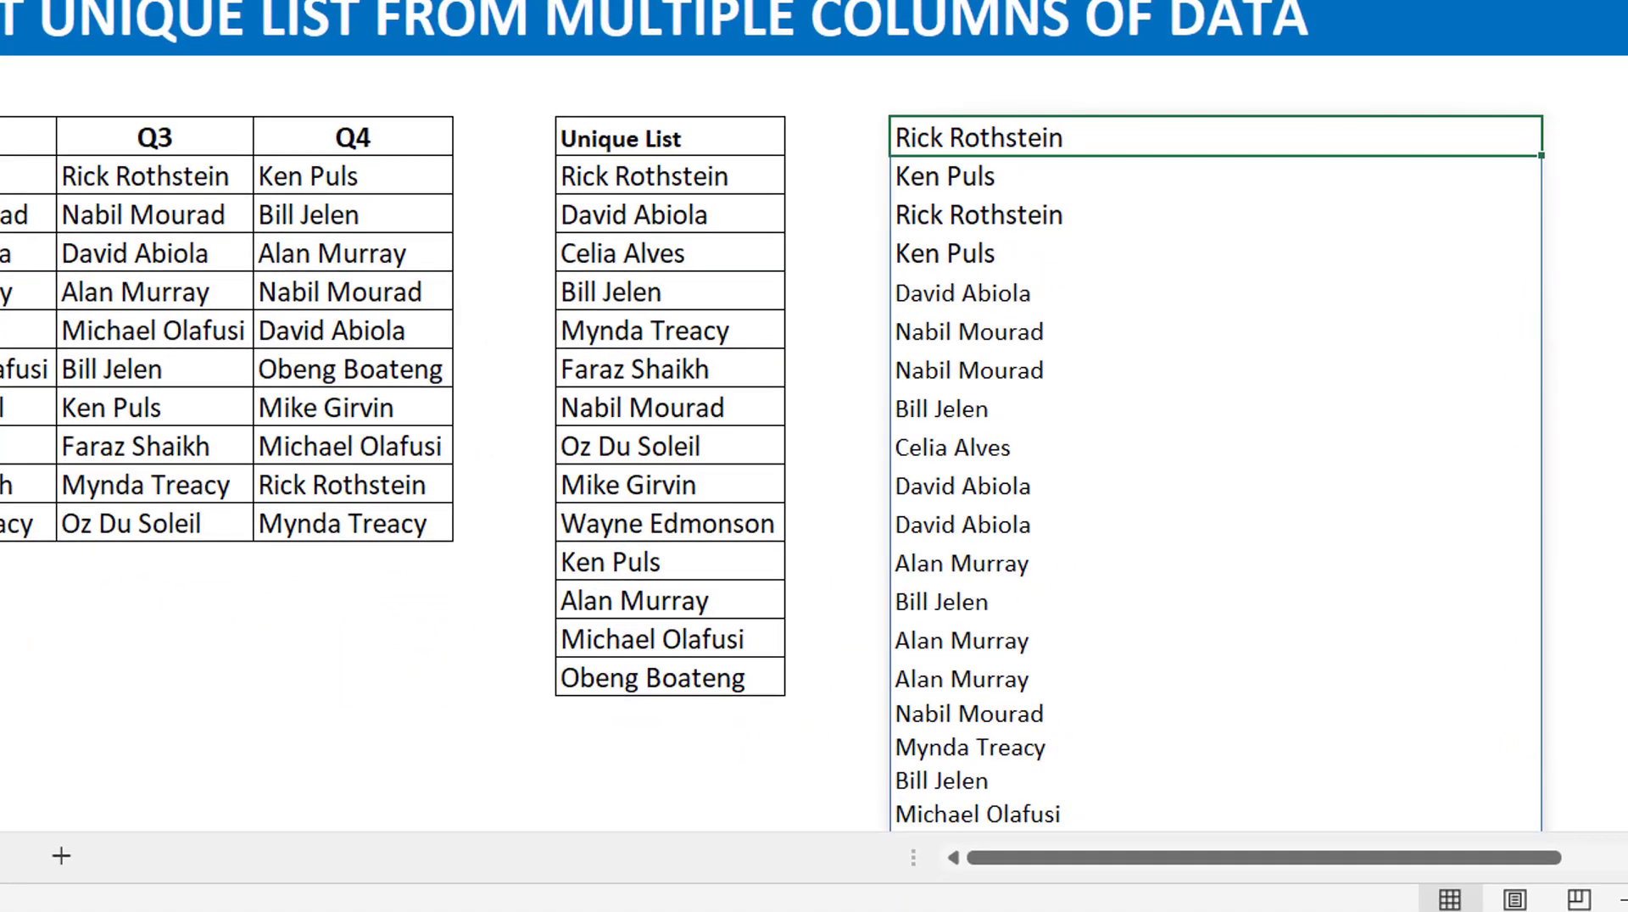